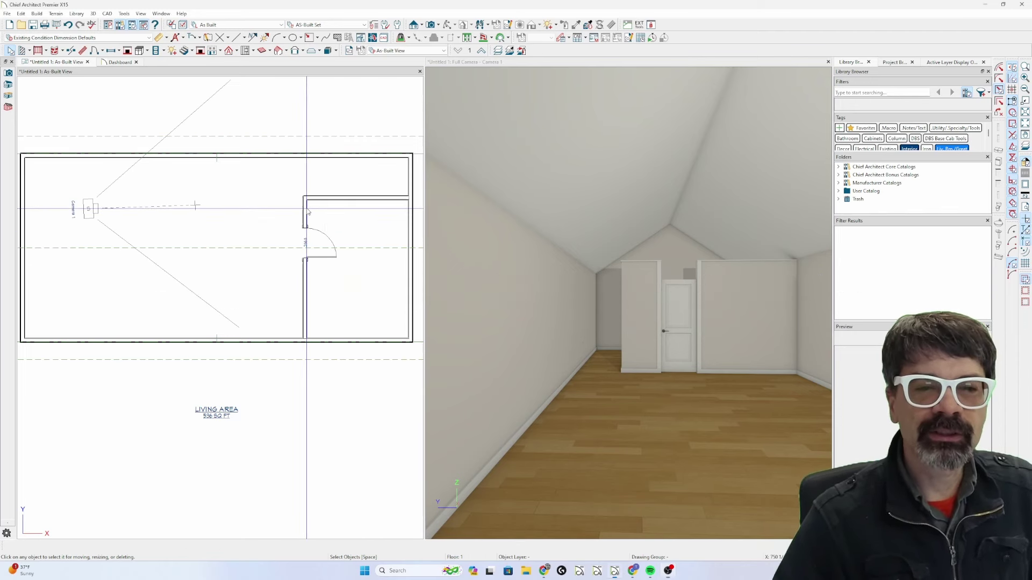
left_click(304, 209)
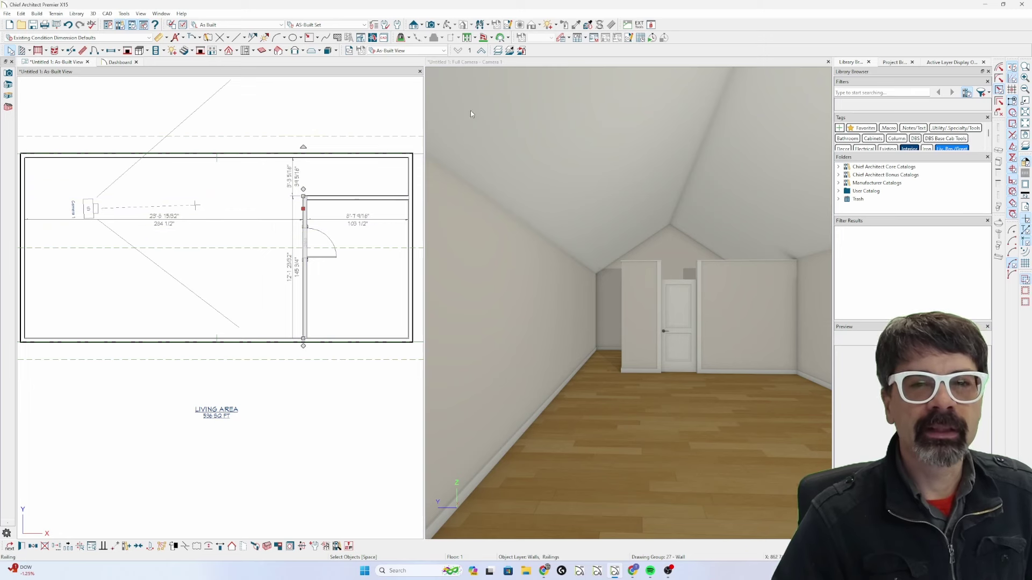
left_click(610, 288)
key("shift+e")
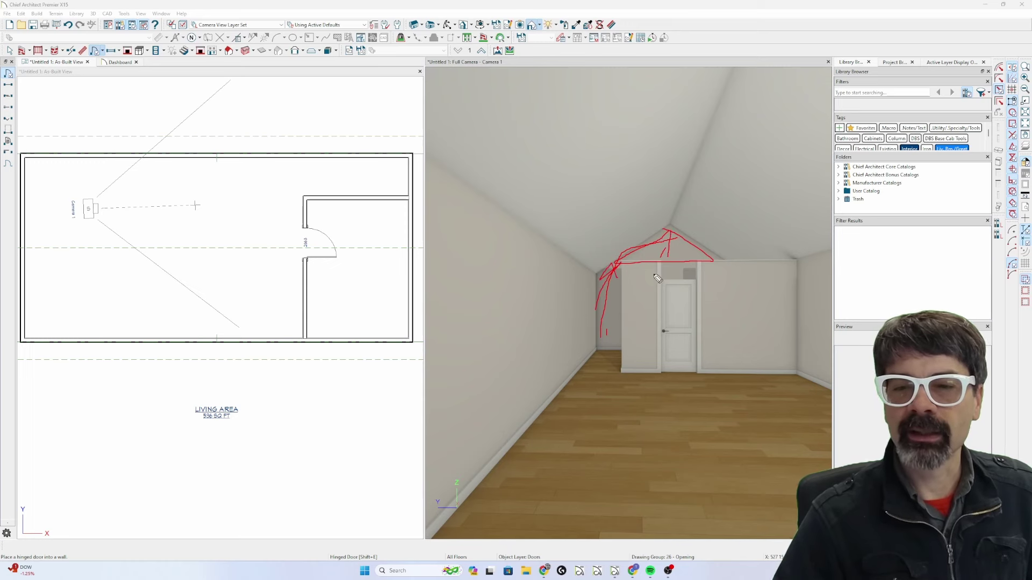
mouse_move(385, 248)
left_mouse_down()
mouse_move(368, 304)
mouse_move(371, 259)
left_mouse_up()
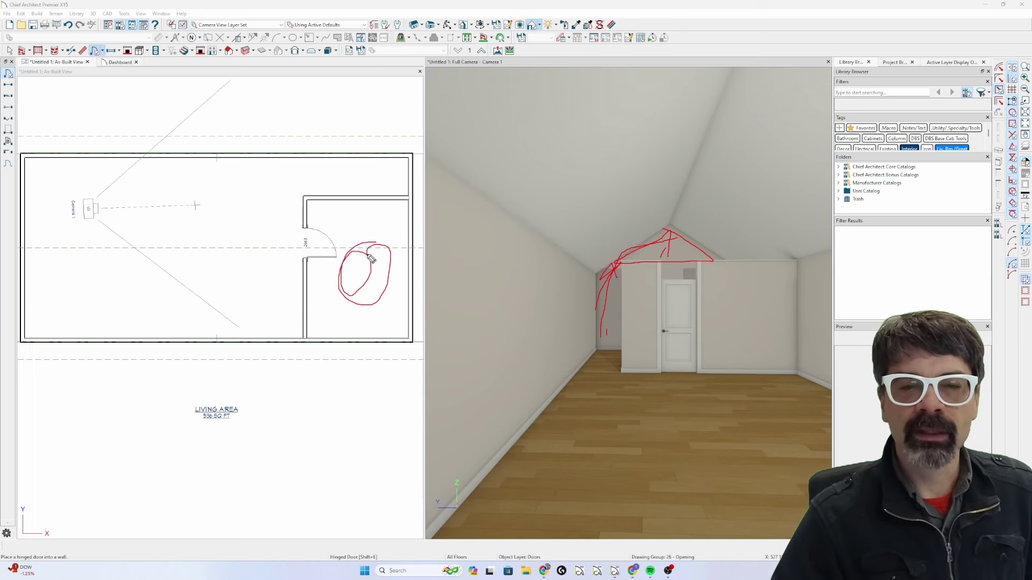
left_click_drag(200, 232, 240, 269)
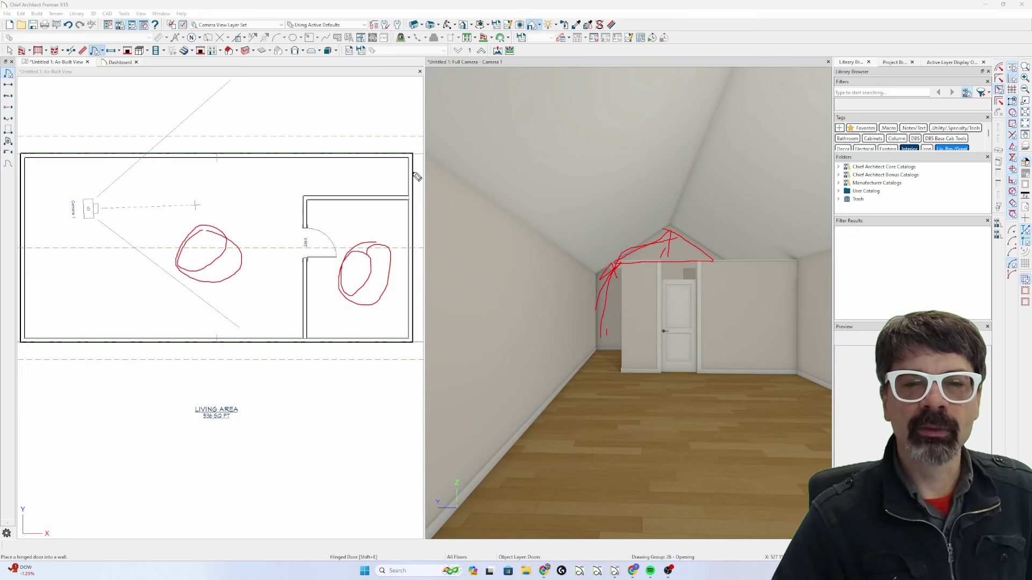
left_click_drag(415, 175, 422, 304)
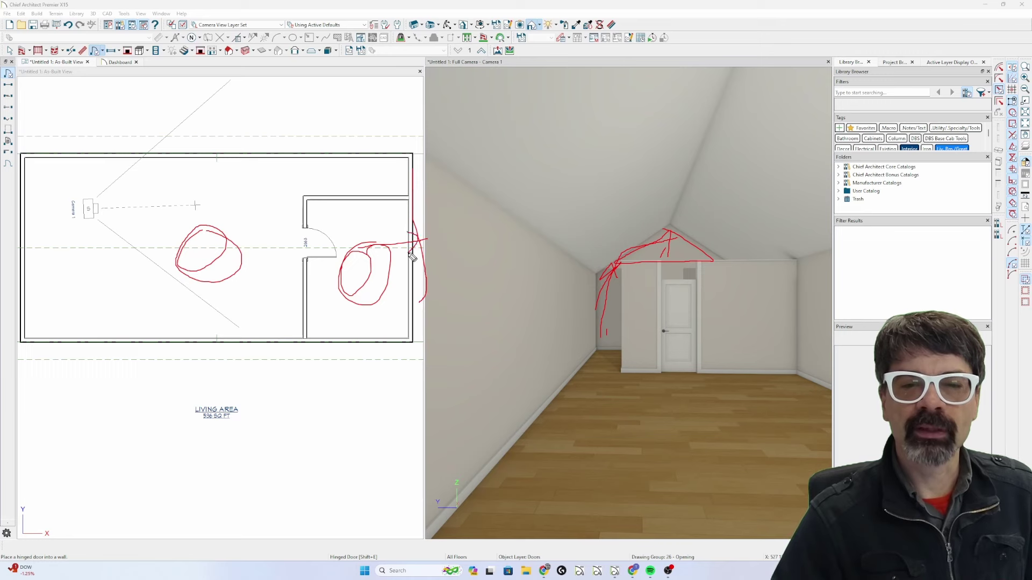
key("Delete")
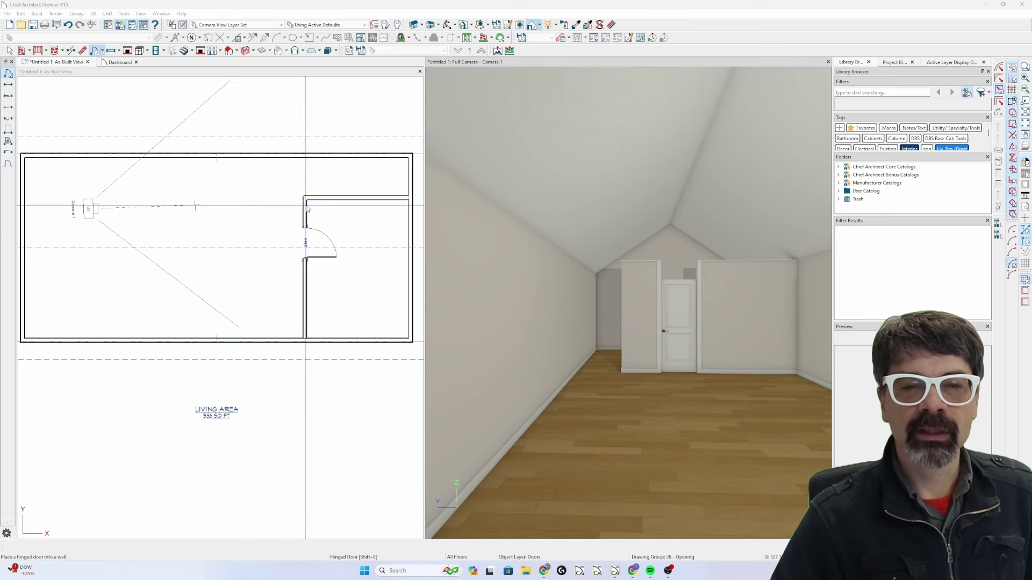
Step: Delete the two existing interior partitions that enclose the corner room in the plan
left_click(325, 204)
left_click(330, 198)
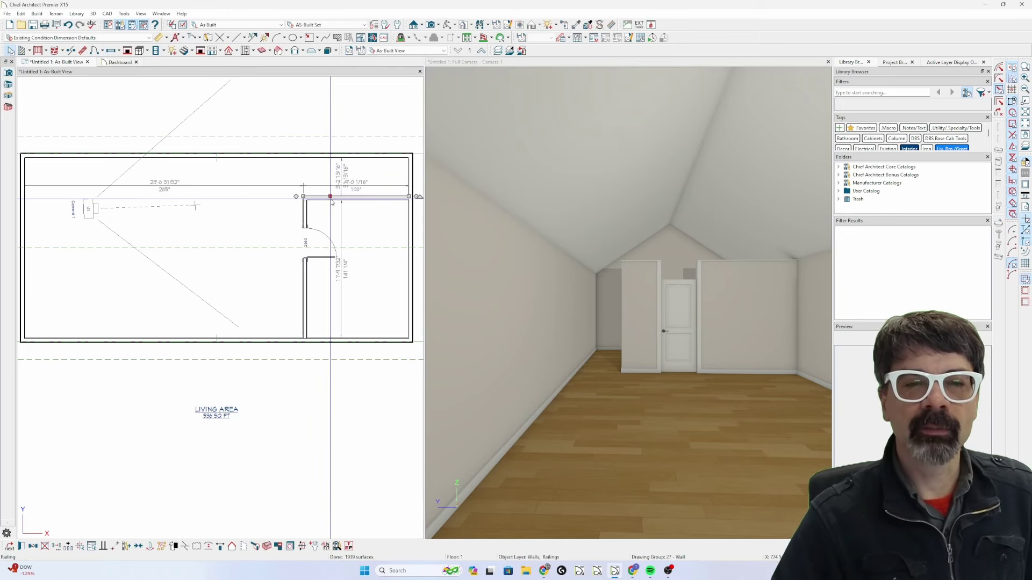
left_click(305, 211, "shift")
key("Delete")
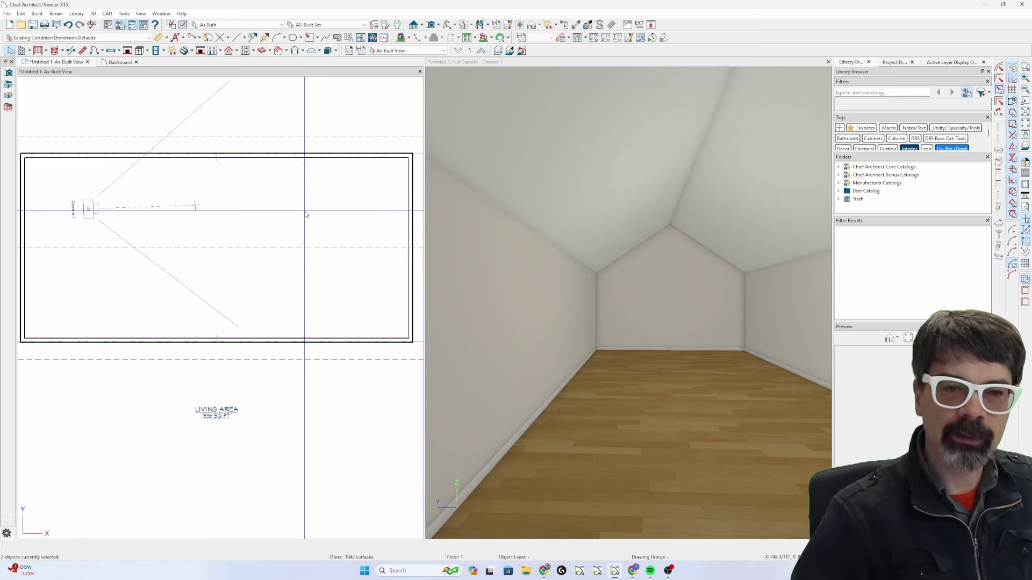
Step: Draw two interior walls enclosing the corner room, and shorten the vertical one so it ends at the horizontal one
left_click(23, 50)
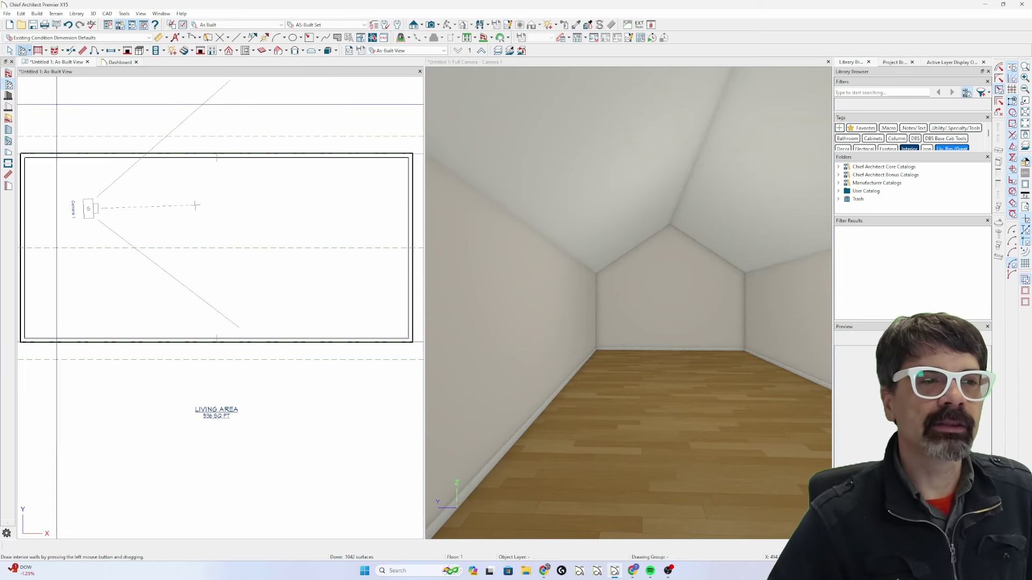
mouse_move(305, 342)
left_mouse_down()
mouse_move(305, 155)
mouse_move(409, 188)
left_mouse_up()
left_click(305, 171)
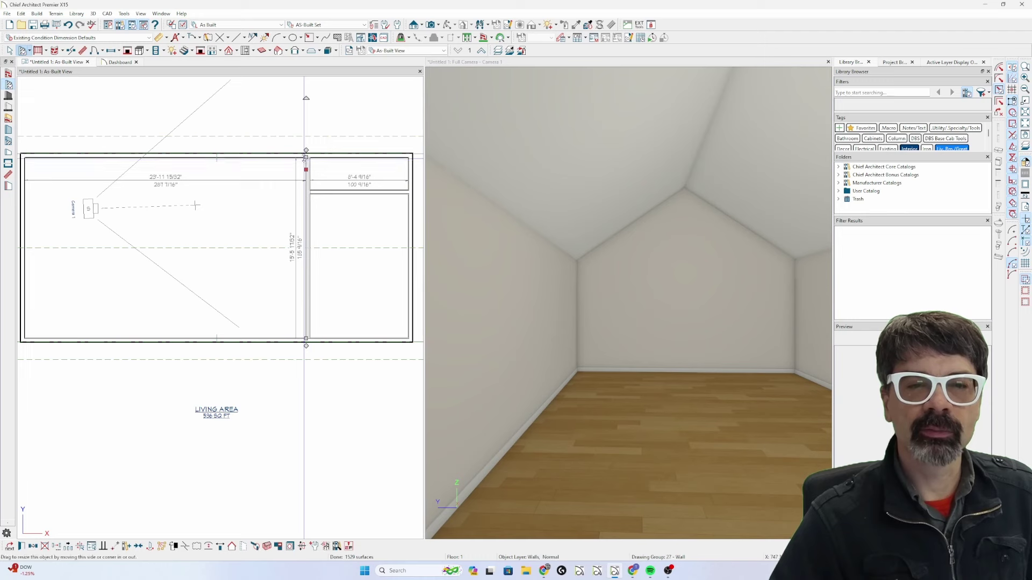
left_click_drag(305, 172, 305, 206)
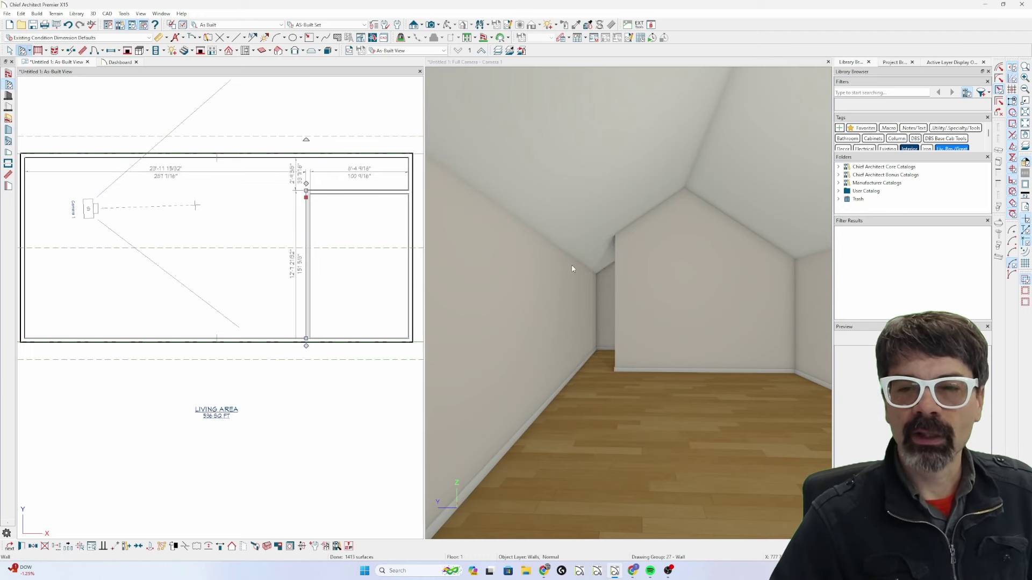
Step: Delete the gable-shaped attic wall above the partition in the camera view, accepting modification of automatically generated walls
left_click(670, 232)
left_click(659, 256)
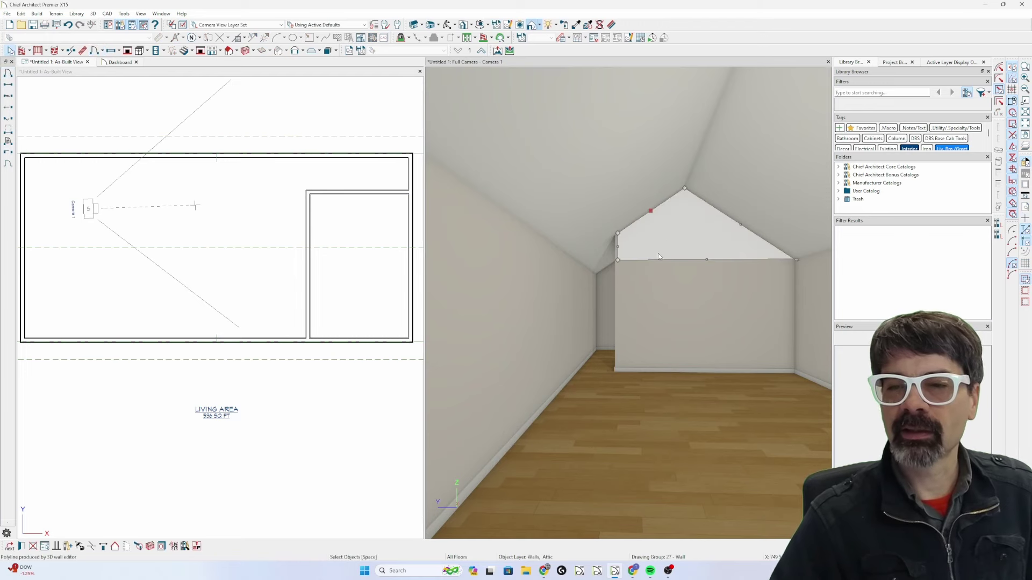
key("Delete")
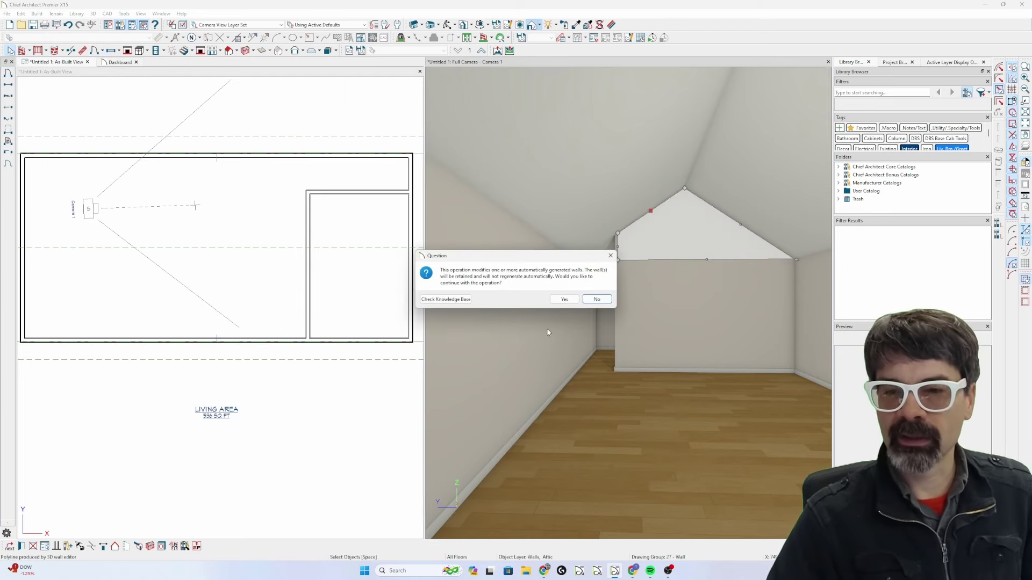
left_click(564, 300)
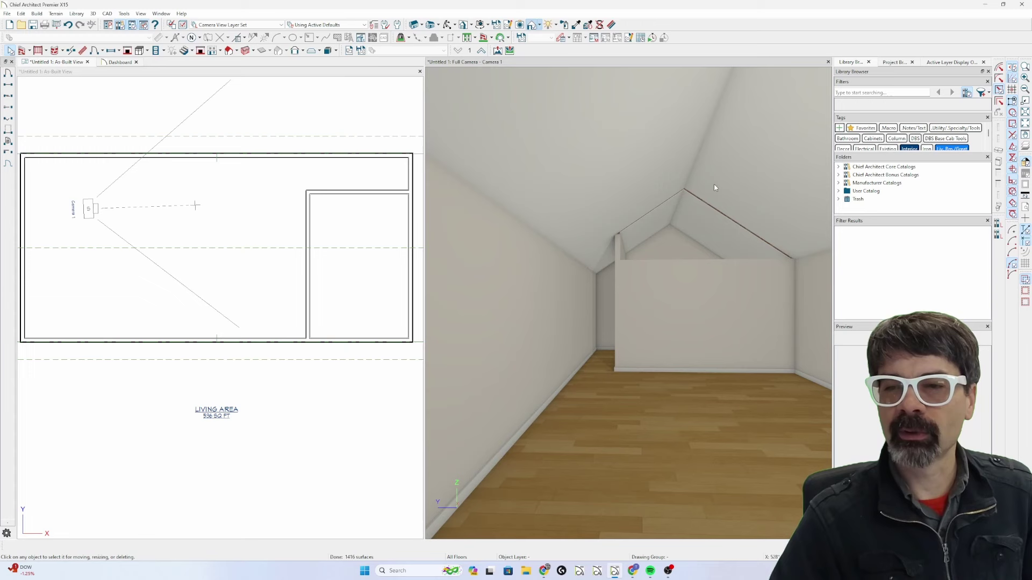
Step: Go up to floor 2 in the plan and undo the attic wall deletion
left_click(263, 116)
key("Page_Up")
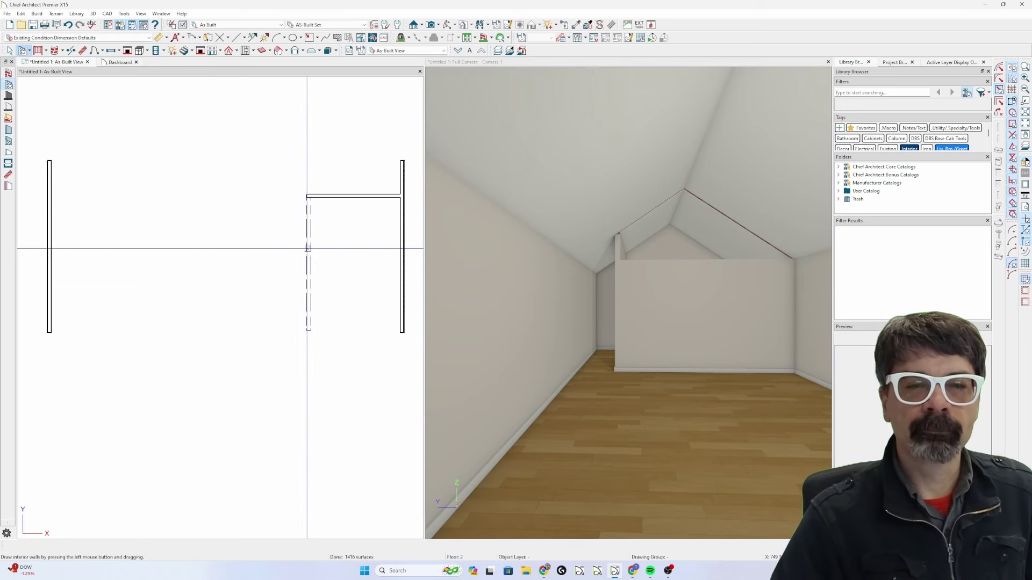
left_click(306, 244)
key("ctrl+z")
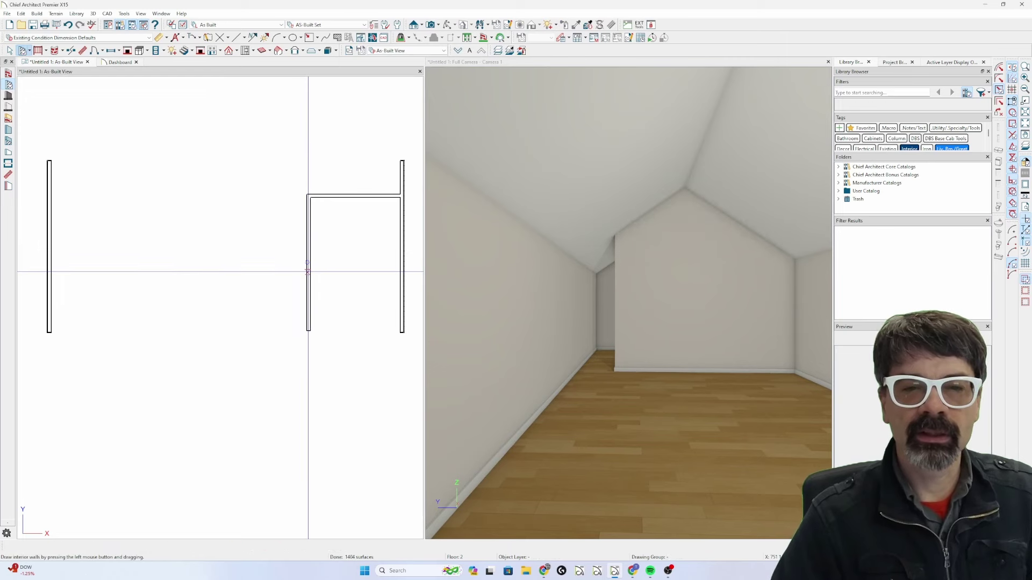
Step: Delete the vertical attic wall on the floor 2 plan, accepting modification of automatically generated walls
left_click(308, 243)
key("Delete")
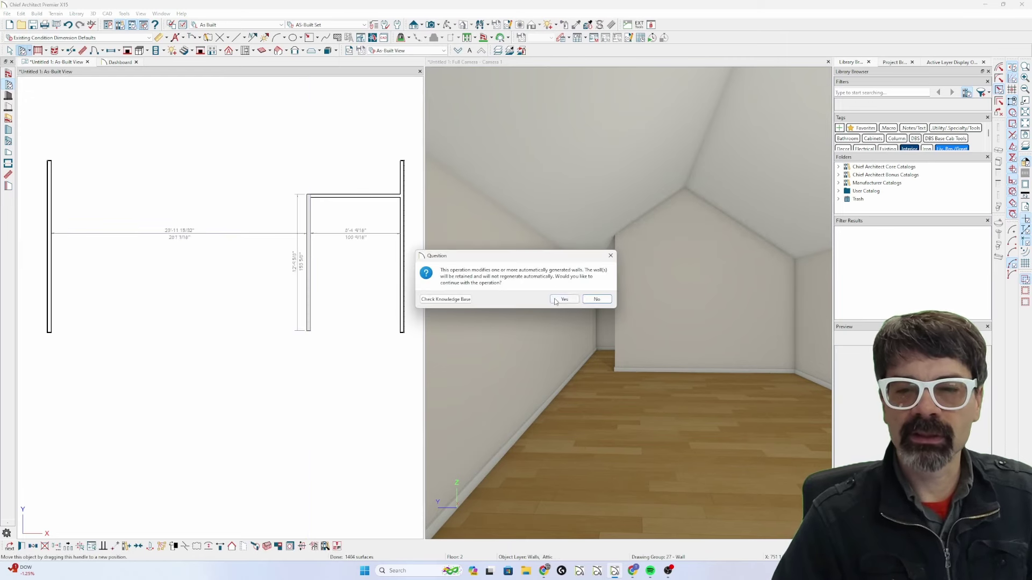
left_click(563, 299)
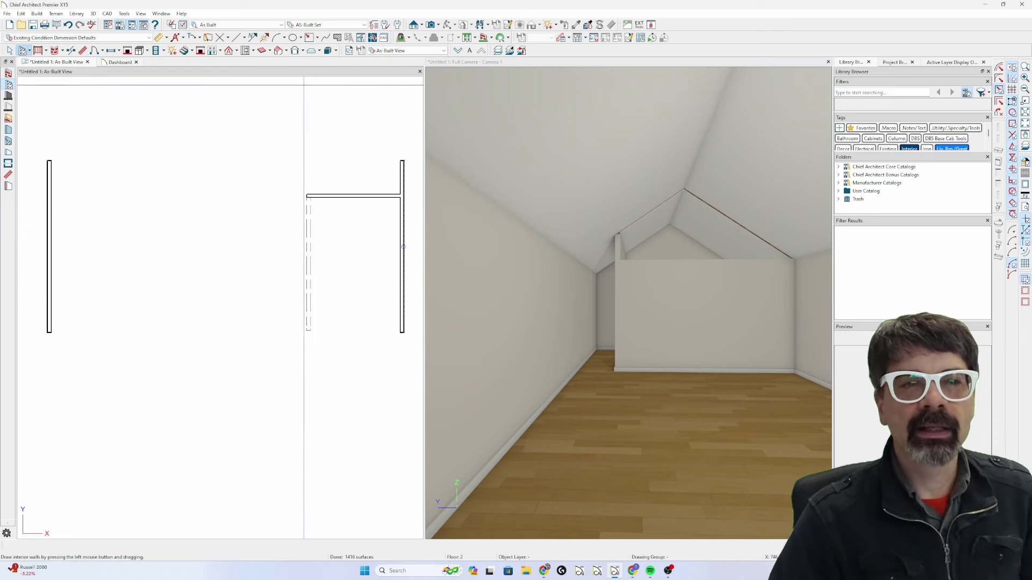
Step: Return to floor 1 and set the vertical partition's ceiling platform intersection to Balloon Through Ceiling Above
key("Page_Down")
left_click(308, 235)
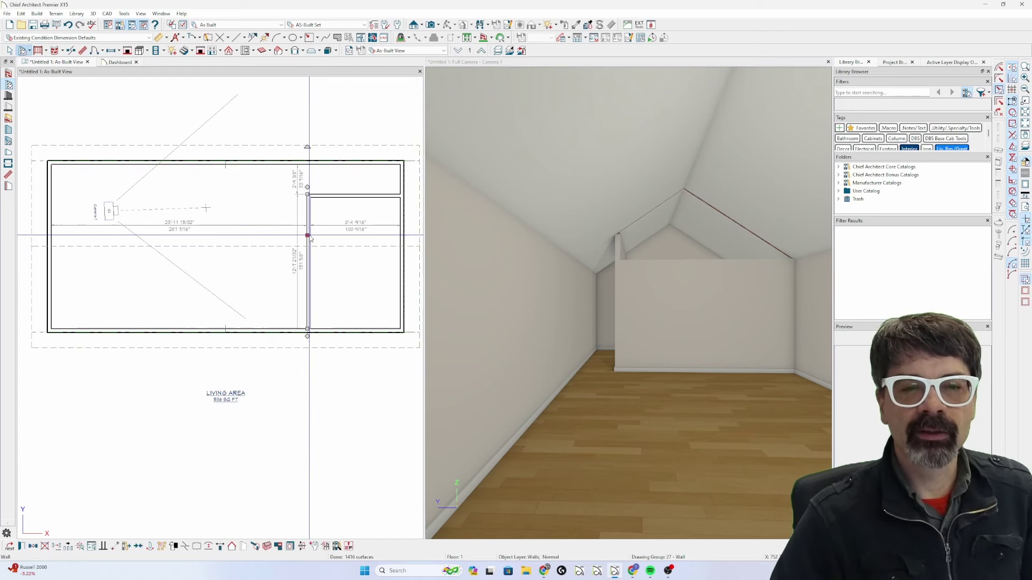
double_click(310, 238)
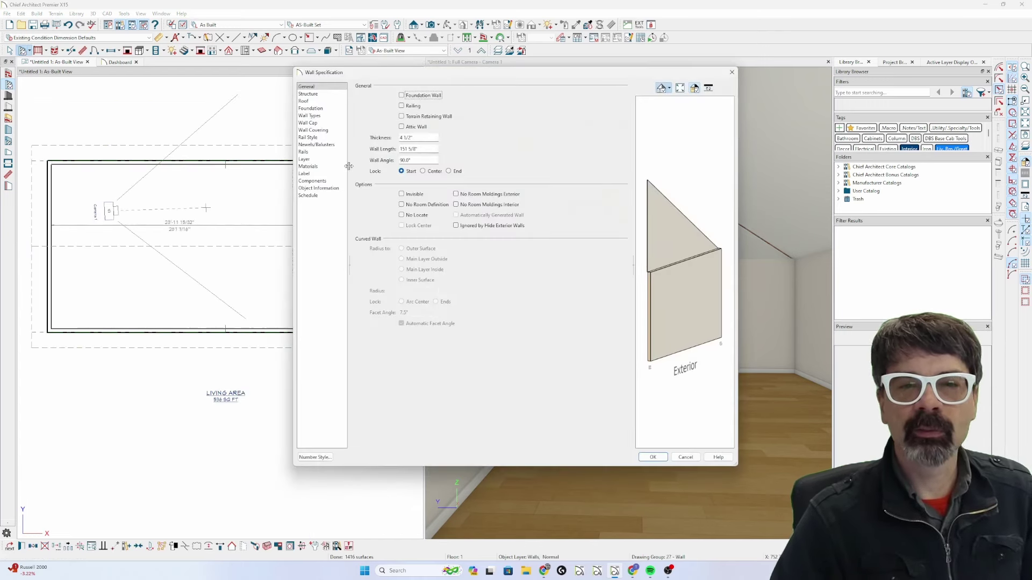
left_click(331, 94)
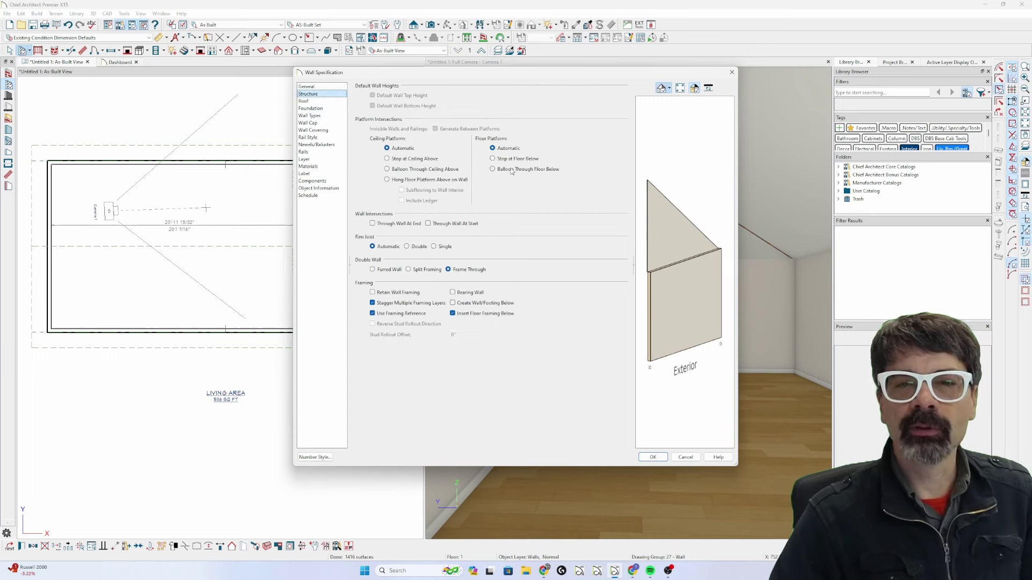
left_click(414, 170)
key("Return")
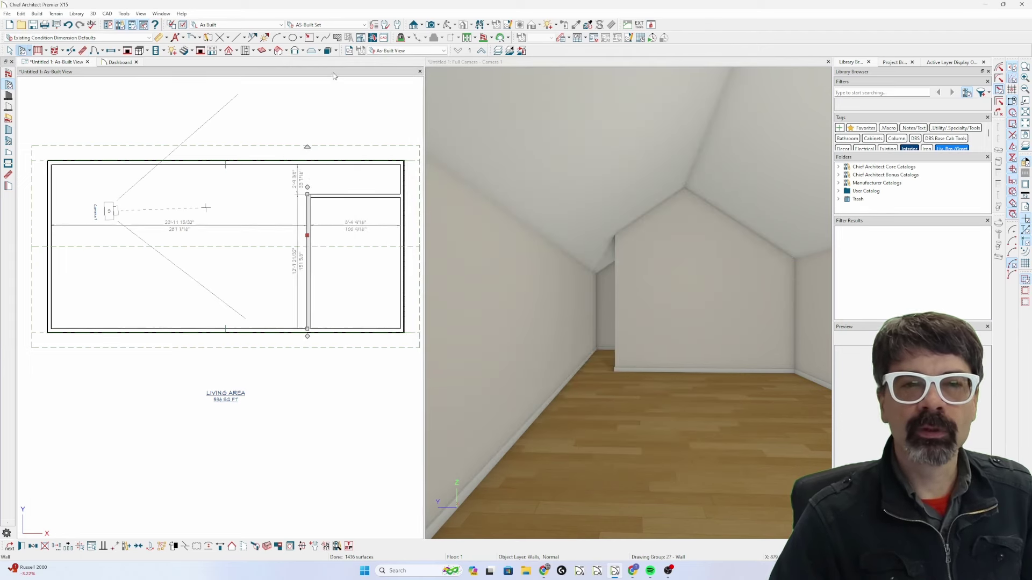
Step: Create a cross-section view looking straight at the vertical partition
left_click(323, 106)
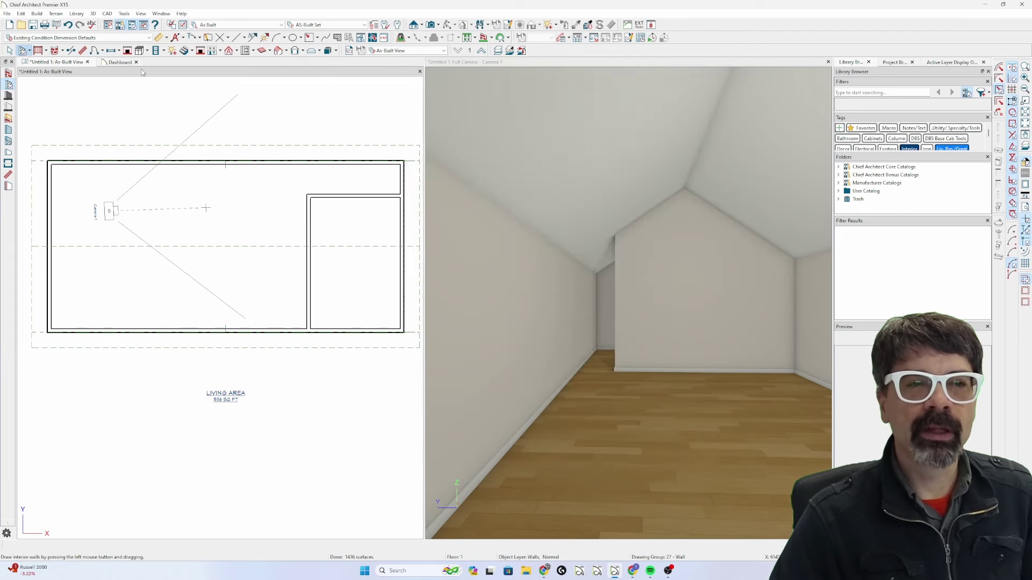
left_click(414, 24)
left_click_drag(293, 224, 327, 225)
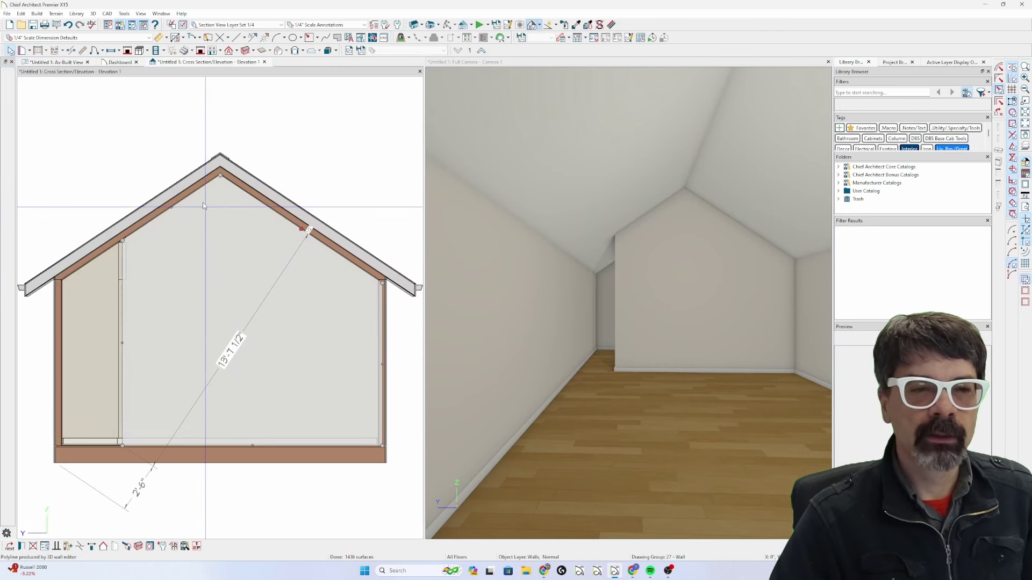
Step: Flatten the partition's gabled top to the height of its upper corner in the section view, and close the view
left_click_drag(221, 175, 325, 244)
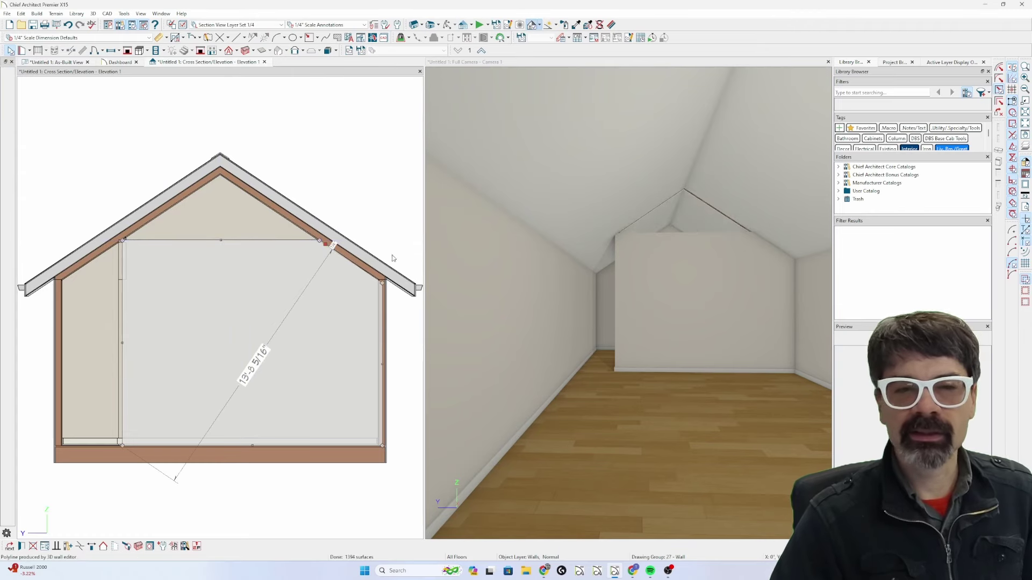
double_click(232, 250)
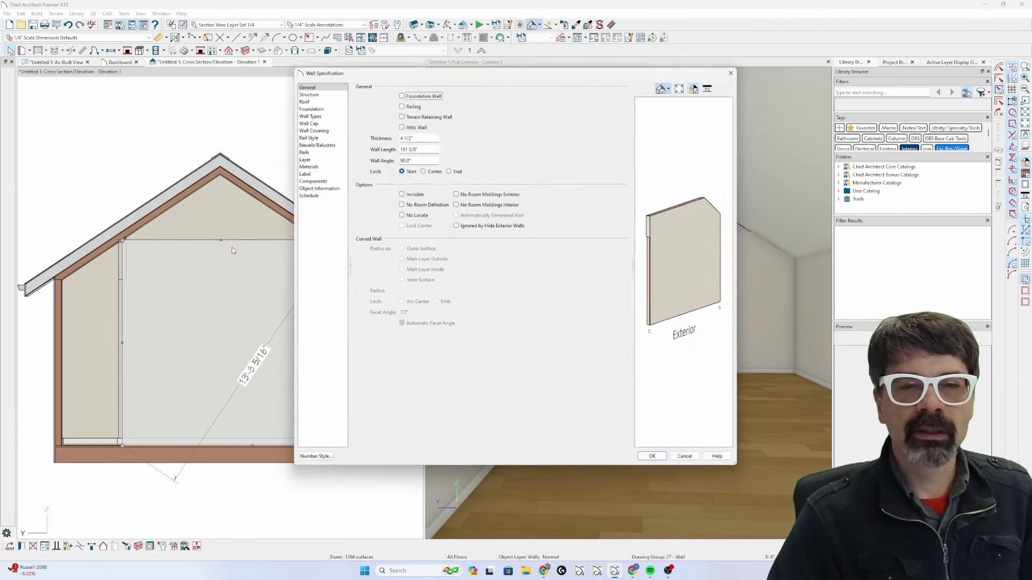
key("Escape")
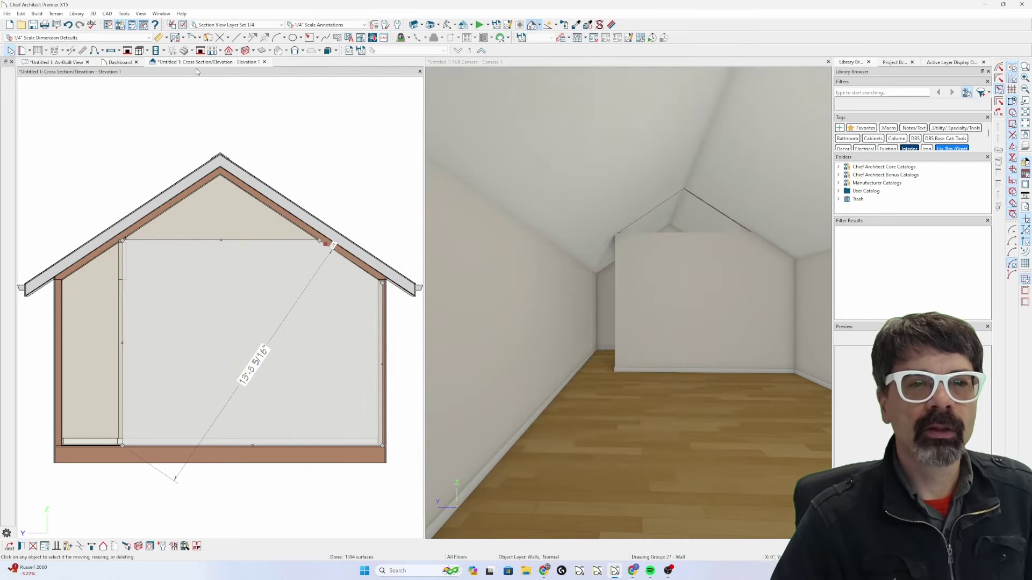
left_click(264, 62)
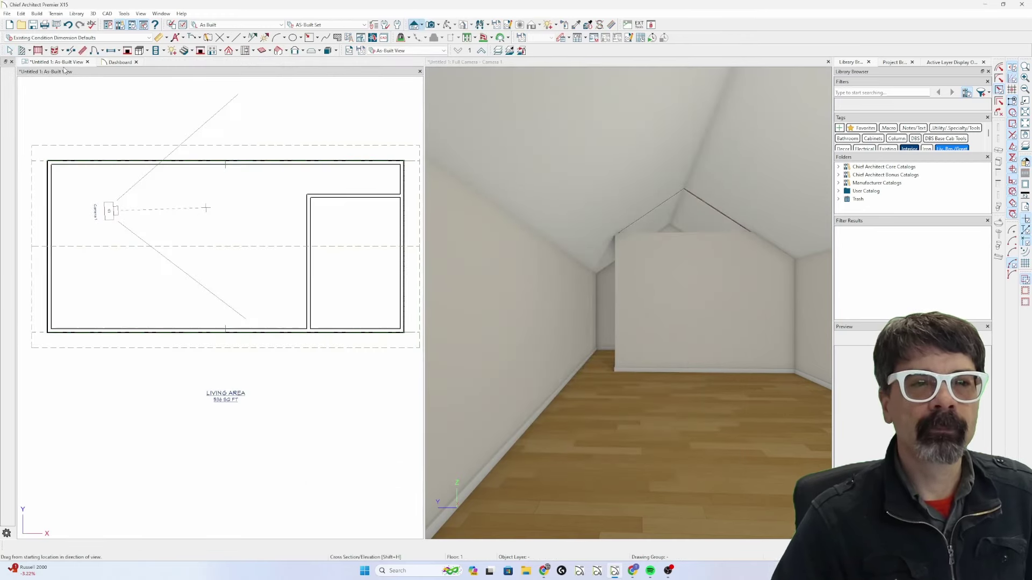
Step: Delete the two interior walls and draw railings in their place around the corner room
left_click(295, 194)
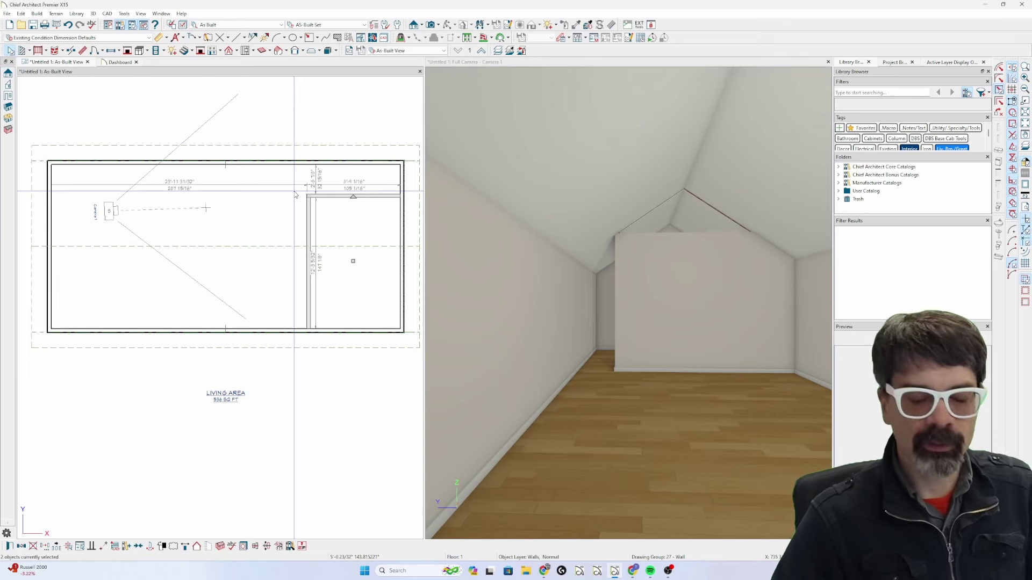
key("Delete")
left_click(38, 50)
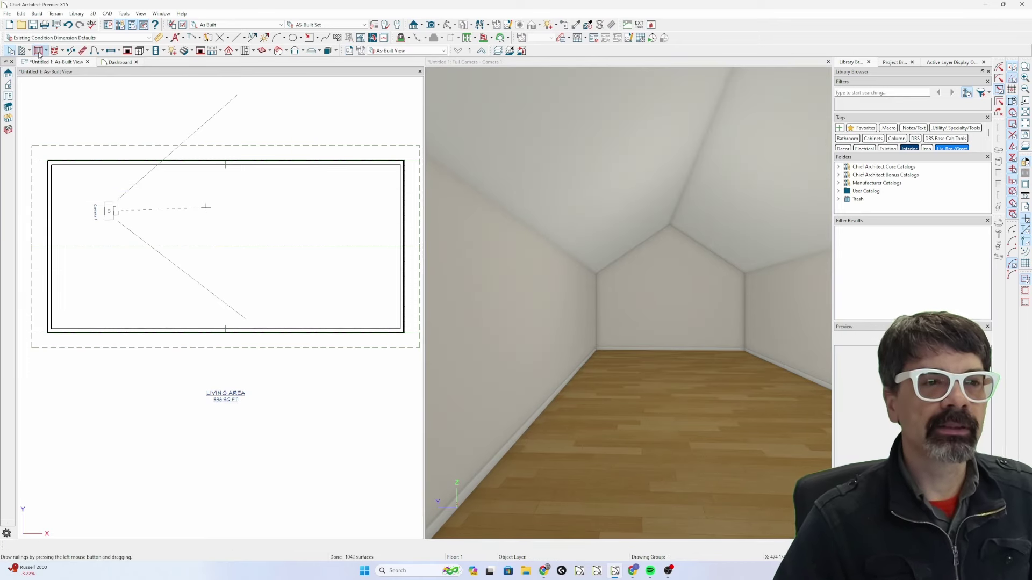
mouse_move(303, 331)
left_mouse_down()
mouse_move(303, 204)
mouse_move(286, 198)
left_mouse_up()
Step: Make both corner-room railings solid and increase their railing height to form partial-height walls
key("ctrl+e")
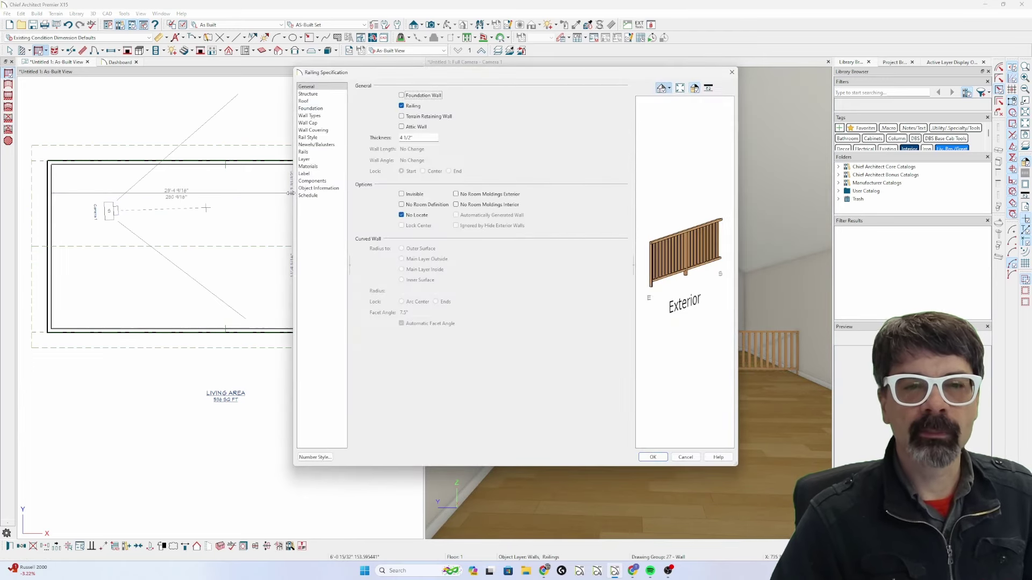
left_click(326, 94)
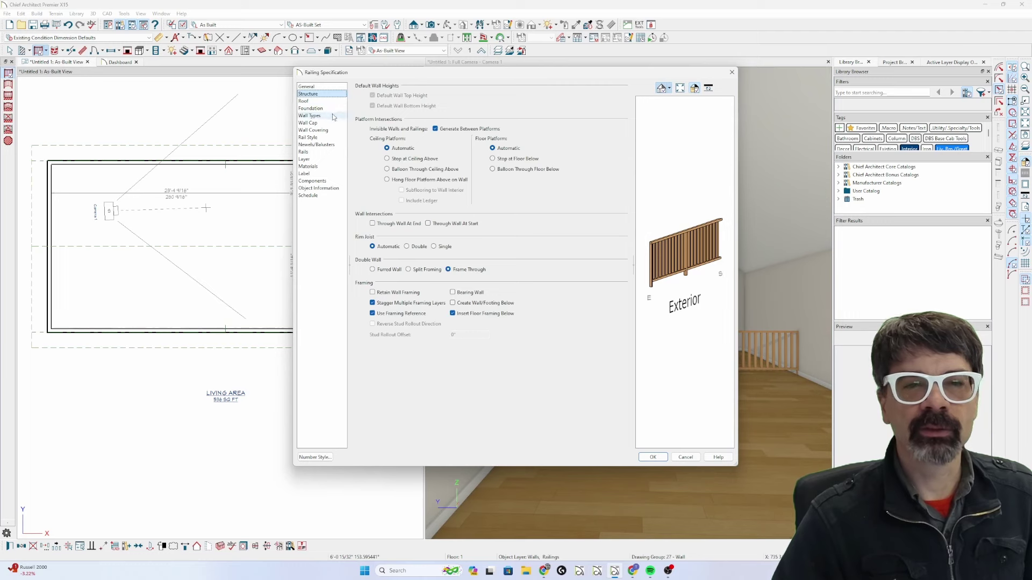
left_click(324, 139)
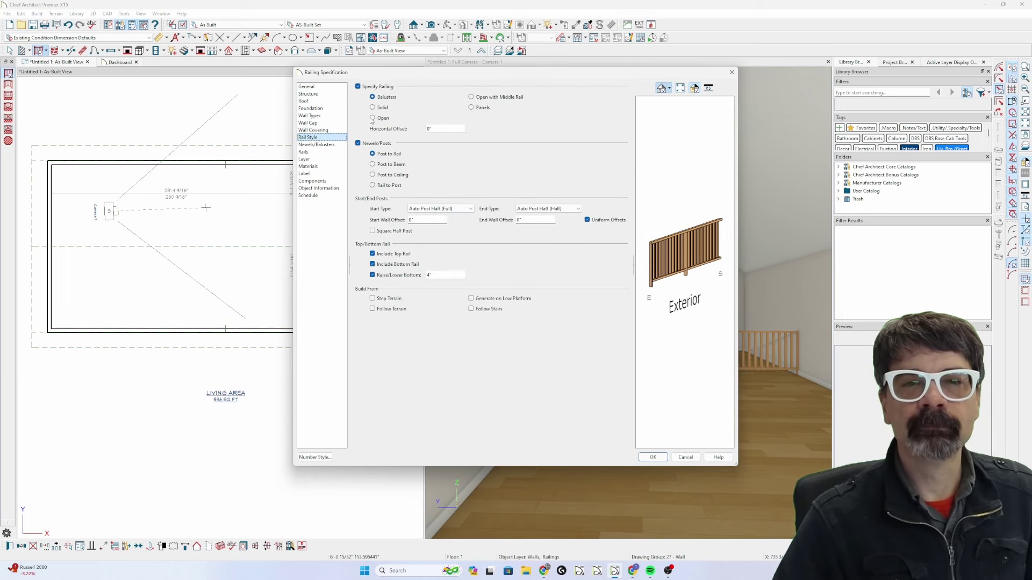
left_click(372, 118)
left_click(328, 146)
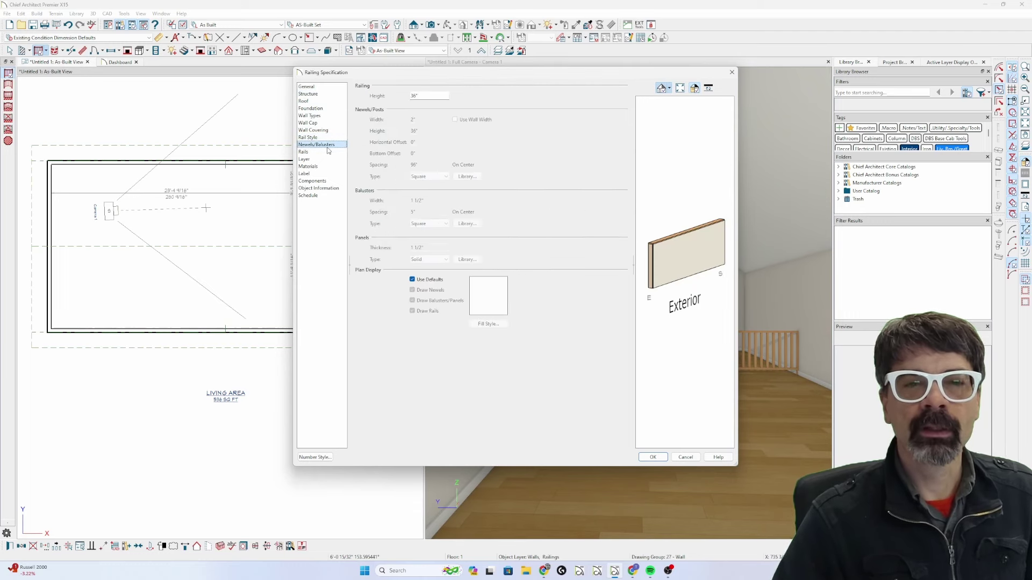
type("86")
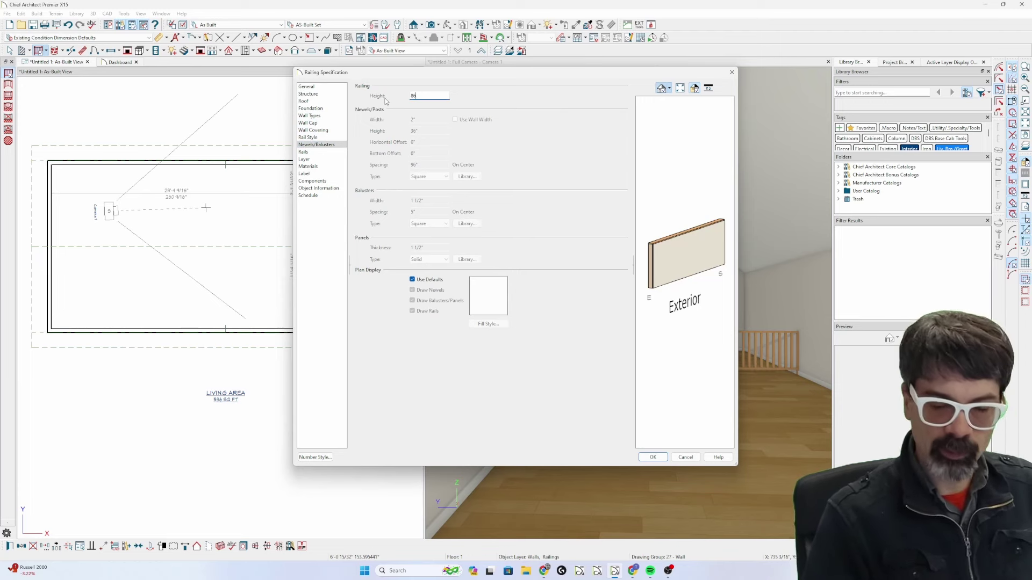
key("Return")
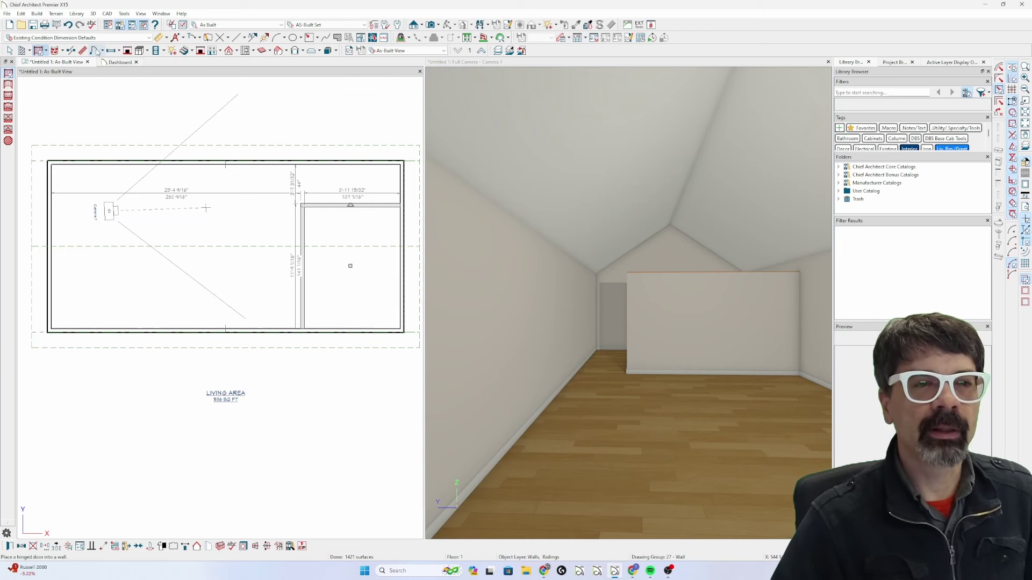
Step: Place a hinged door in the corner room's vertical railing, near the ridge line
left_click(95, 50)
left_click(304, 238)
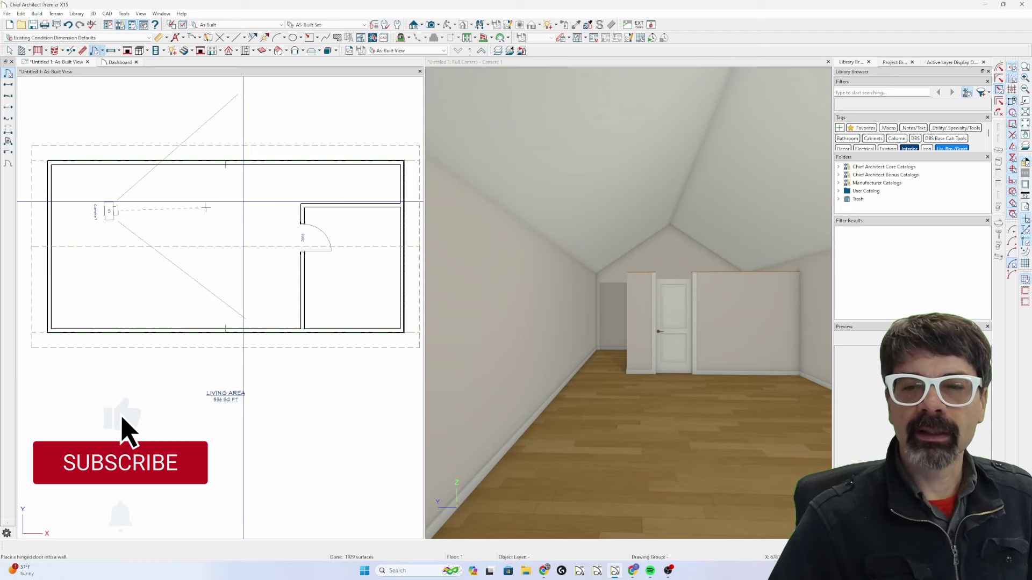
Step: Convert both corner-room railings to regular walls by turning off the Railing option
key("space")
left_click_drag(314, 210, 269, 186)
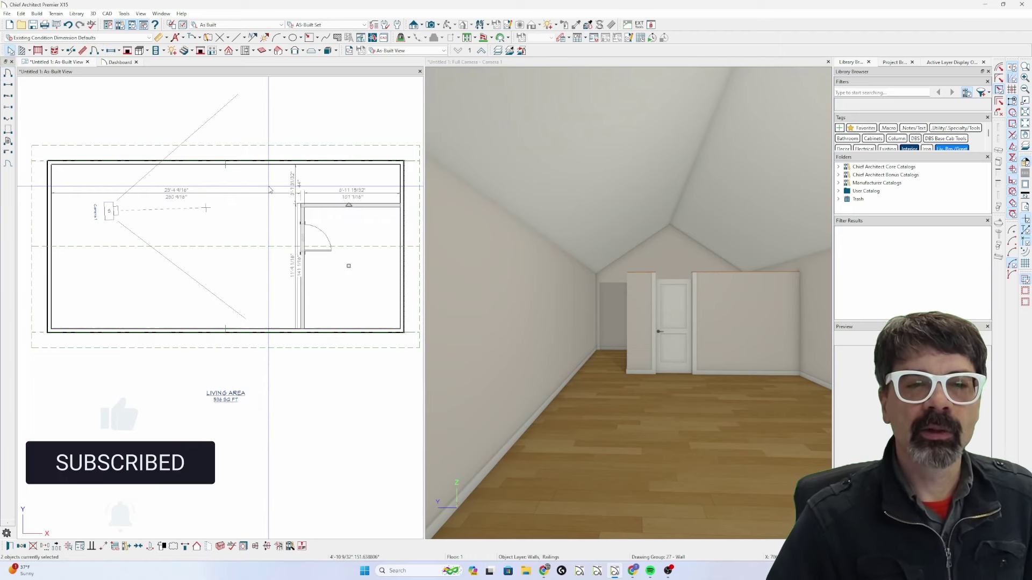
key("ctrl+e")
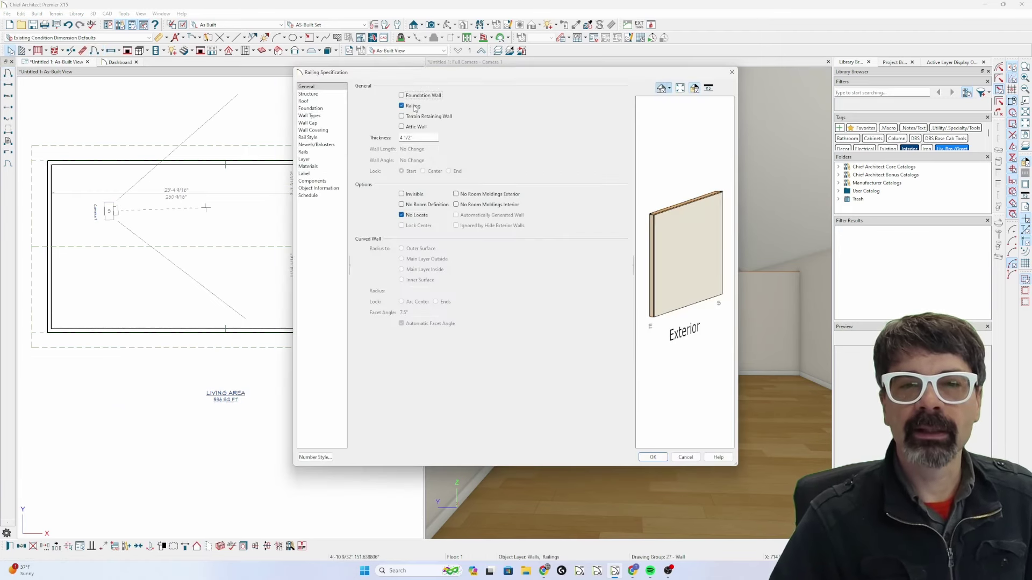
left_click(414, 107)
key("Return")
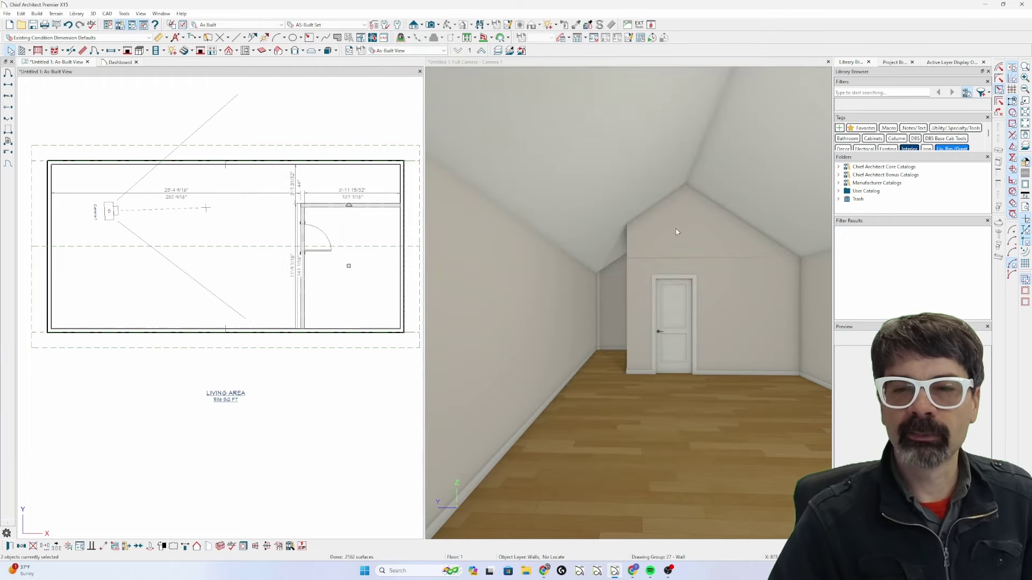
Step: Remove the Default Wall Cap profile from both corner-room walls
double_click(309, 245)
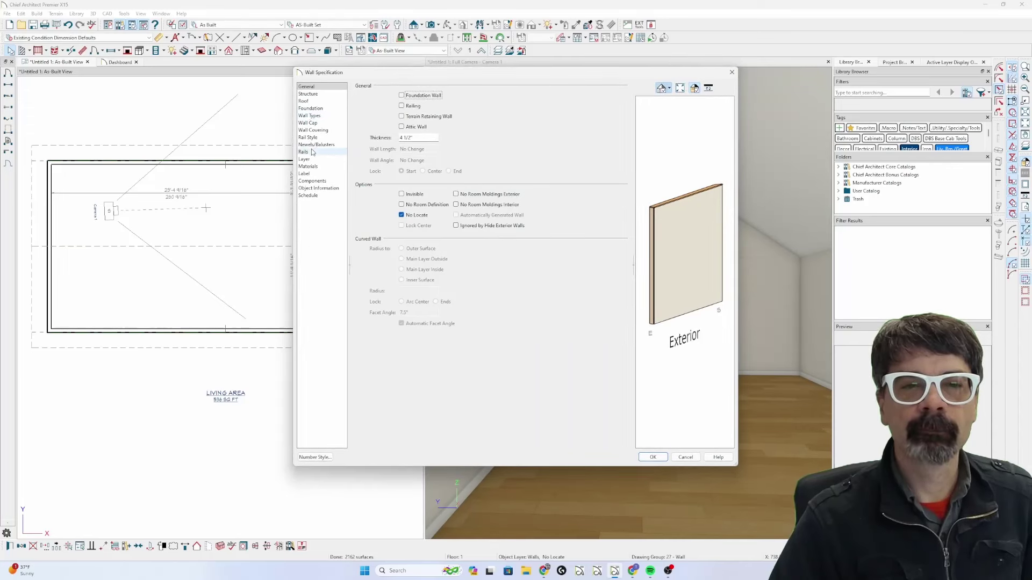
left_click(319, 123)
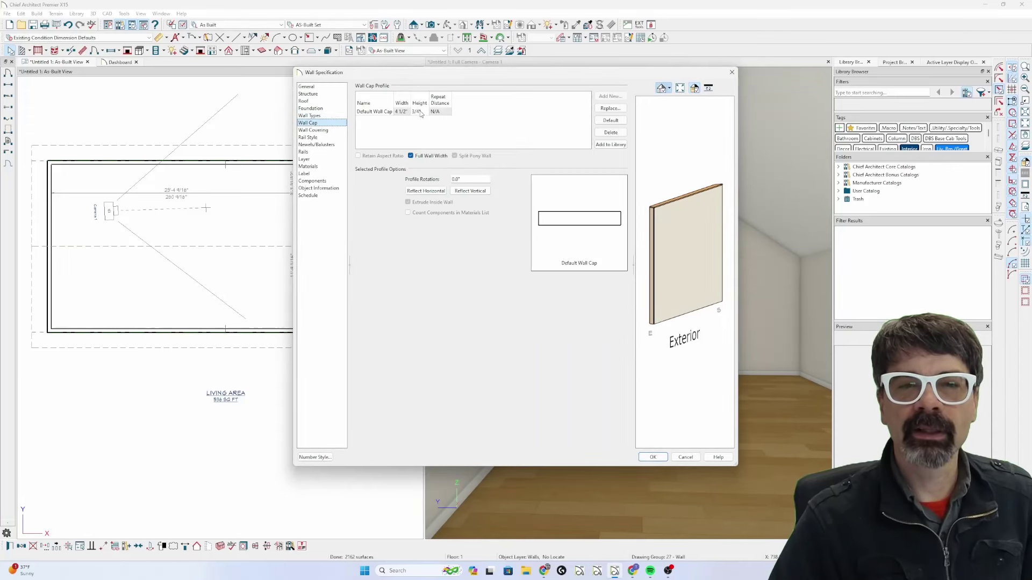
left_click(607, 132)
left_click(653, 456)
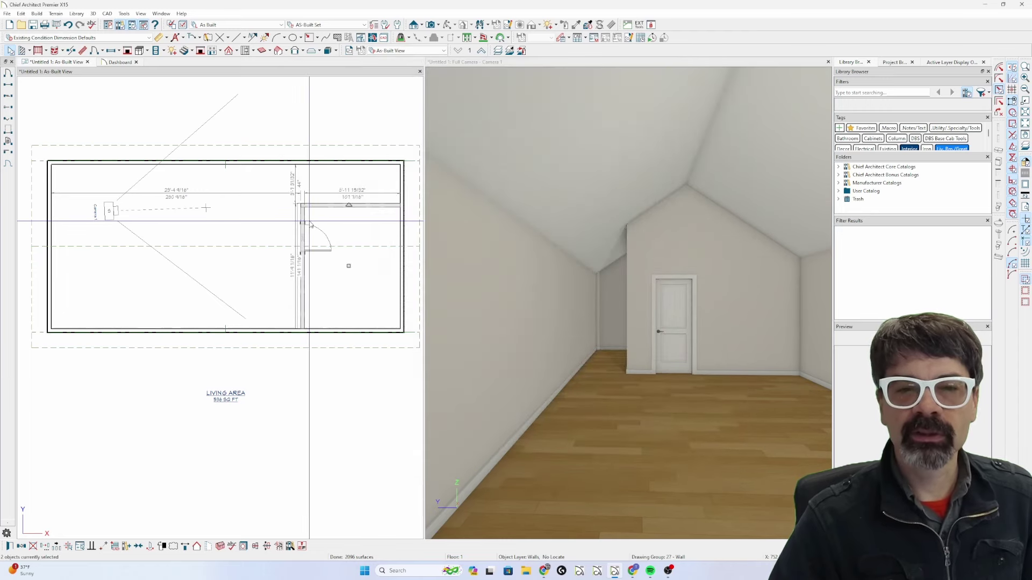
Step: Turn off the No Locate option for both corner-room walls
double_click(352, 232)
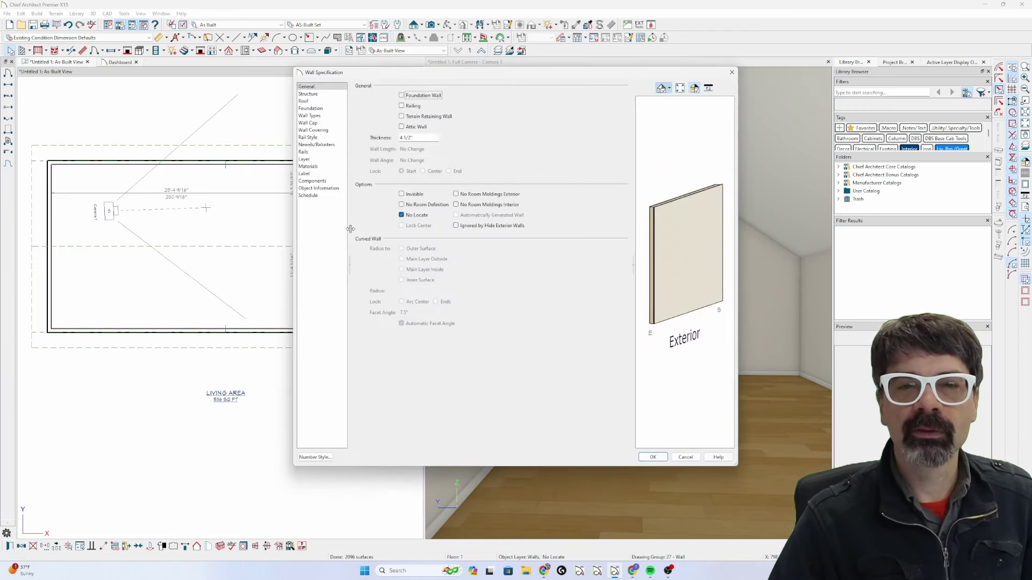
left_click(423, 216)
key("Return")
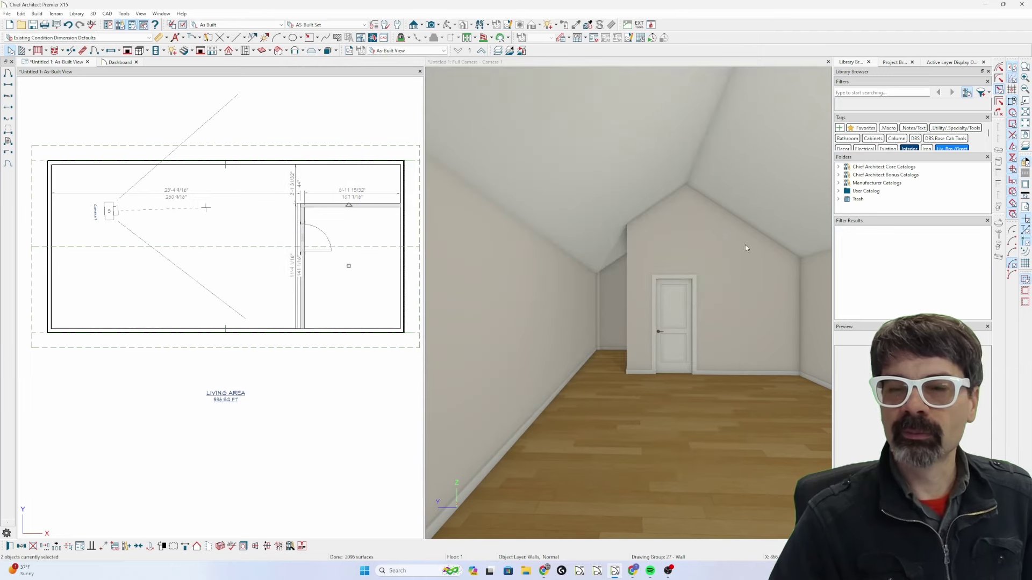
Step: Turn on Shelf Ceiling in the corner room's structure settings
double_click(330, 215)
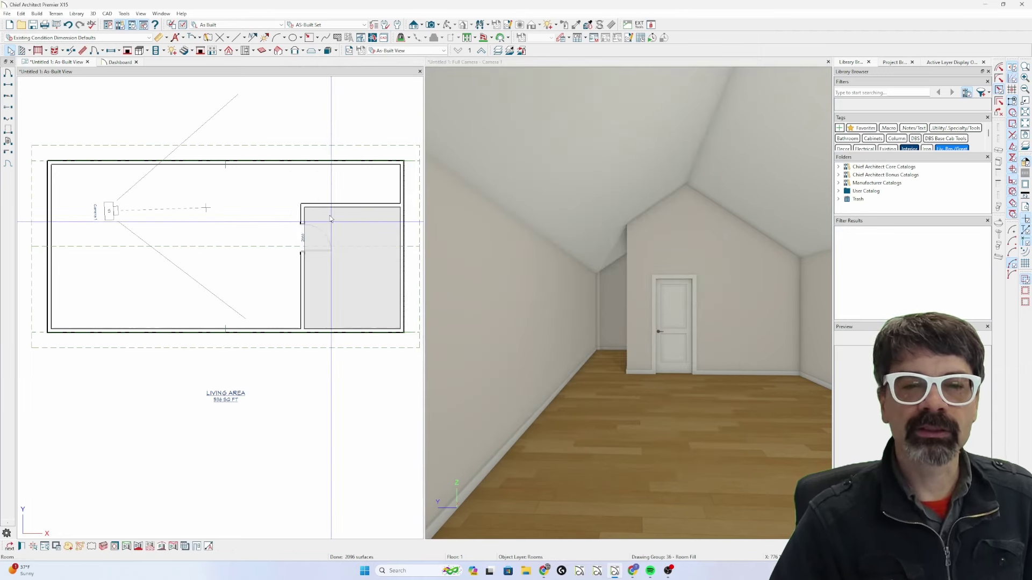
key("Escape")
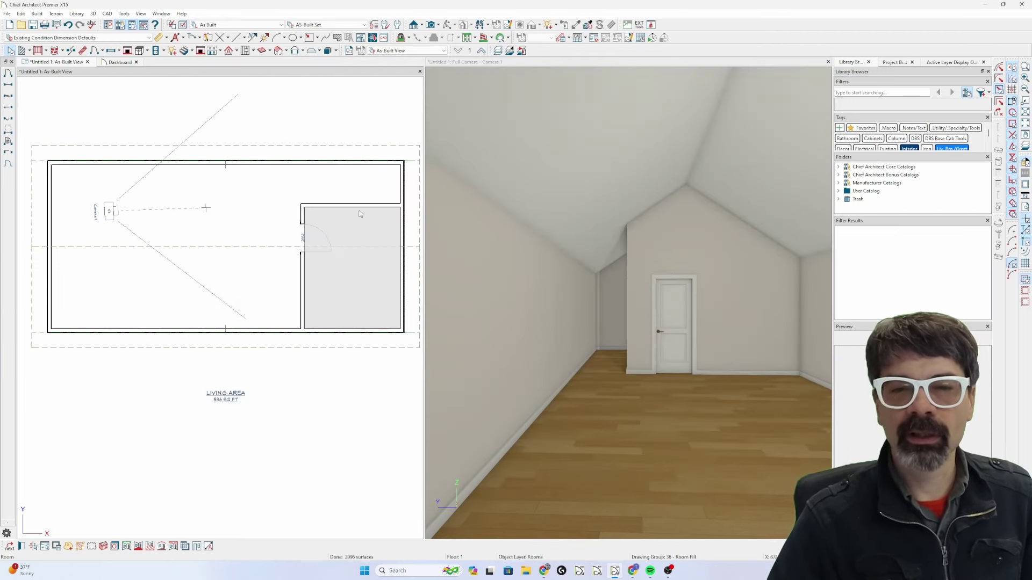
right_click(337, 228)
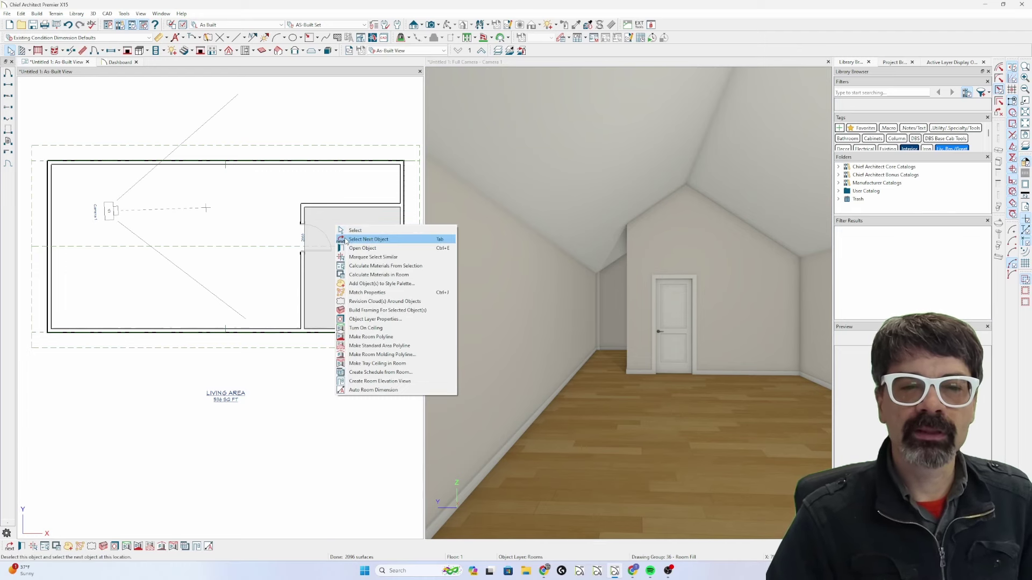
left_click(345, 231)
right_click(346, 232)
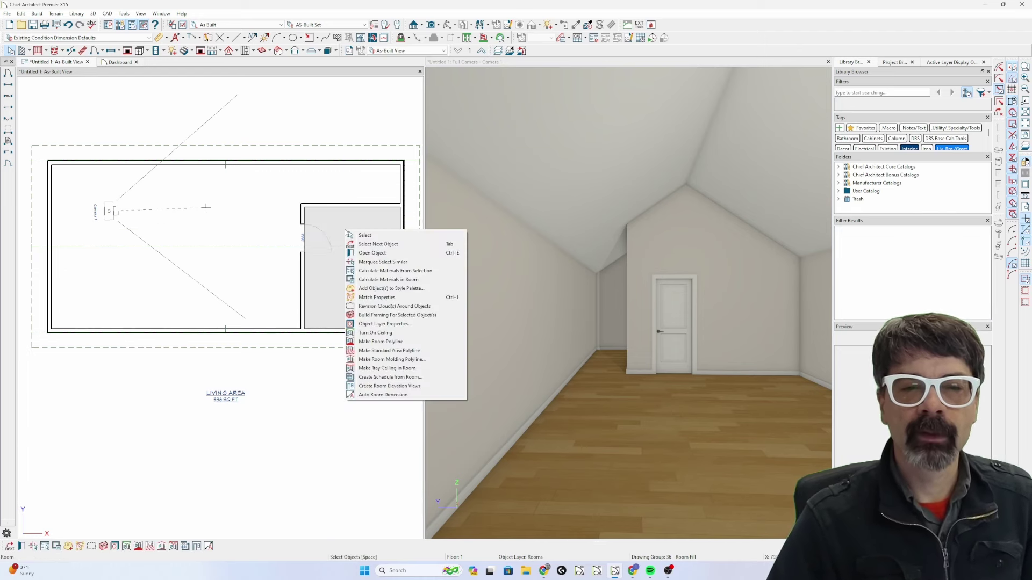
left_click(368, 254)
left_click(218, 86)
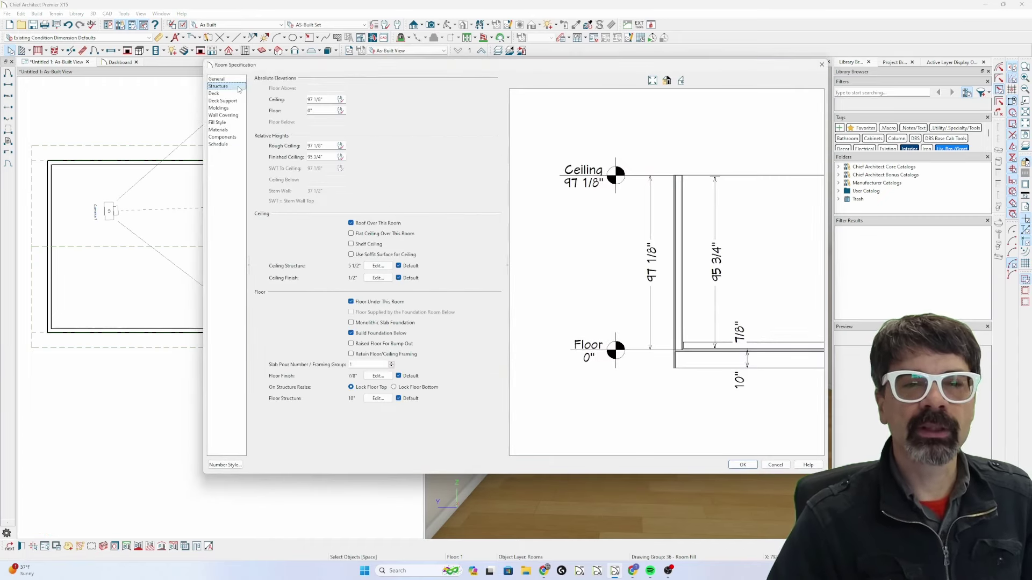
left_click(375, 244)
key("Return")
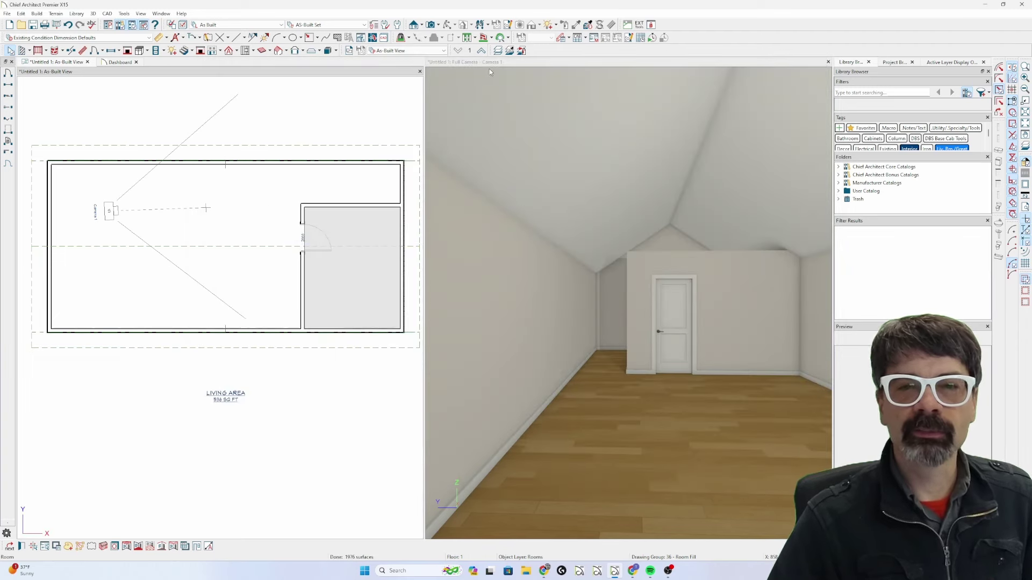
Step: Turn off Flat Ceiling Over This Room for the corner room, keeping Shelf Ceiling on
left_click(530, 192)
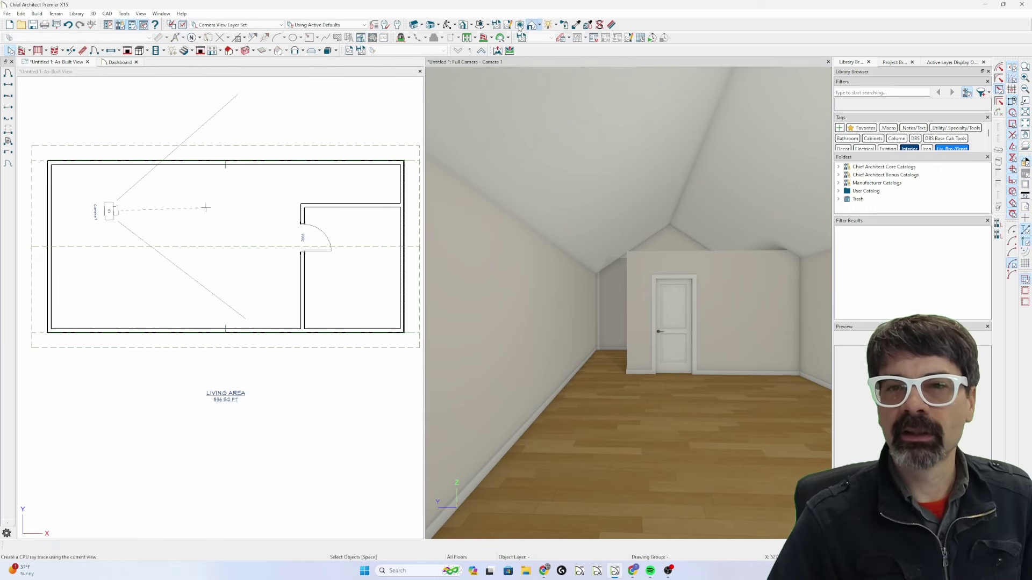
scroll(594, 279, "up", 6)
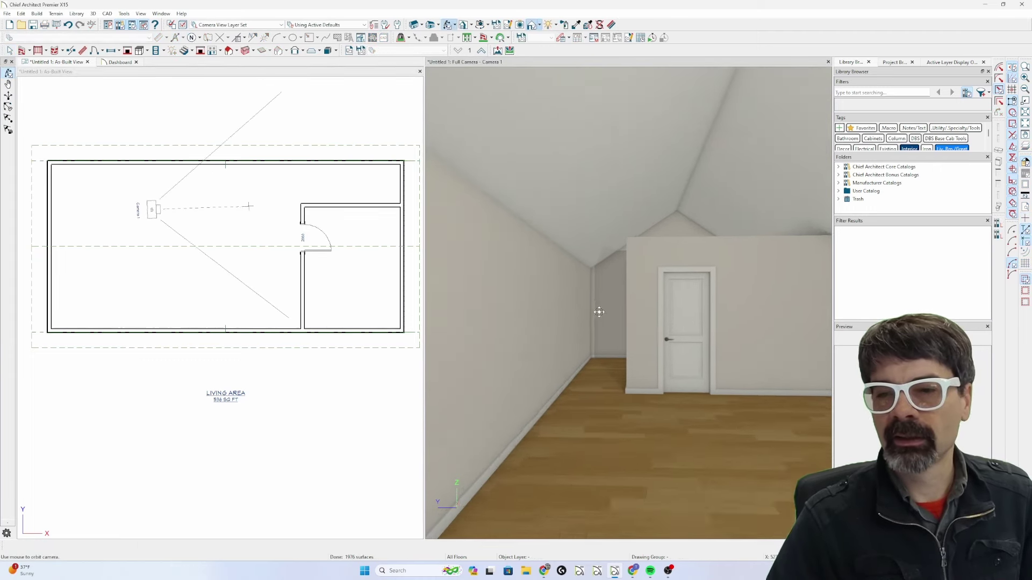
mouse_move(603, 339)
middle_mouse_down()
mouse_move(582, 346)
mouse_move(589, 352)
middle_mouse_up()
left_click_drag(588, 352, 593, 377)
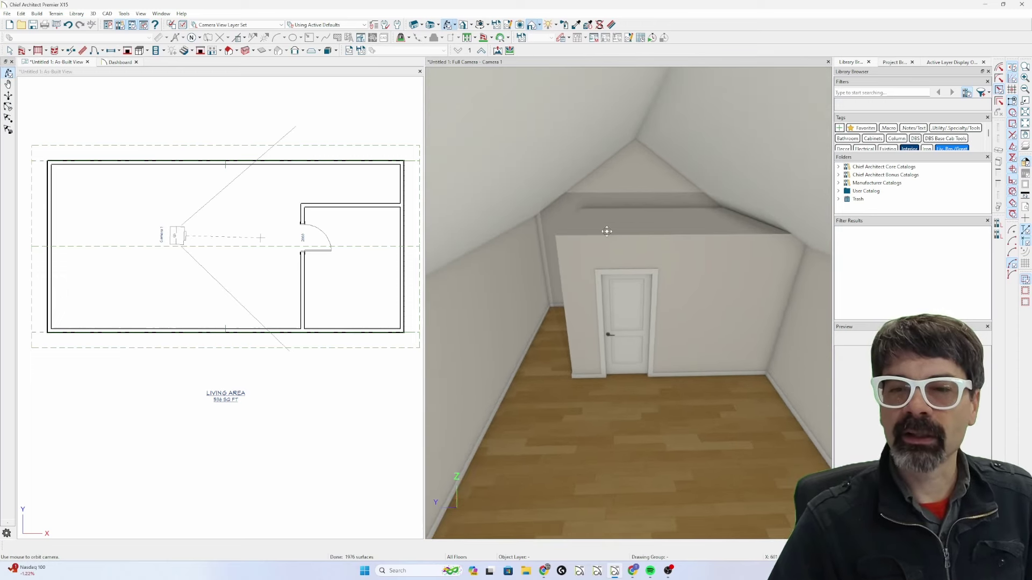
double_click(346, 279)
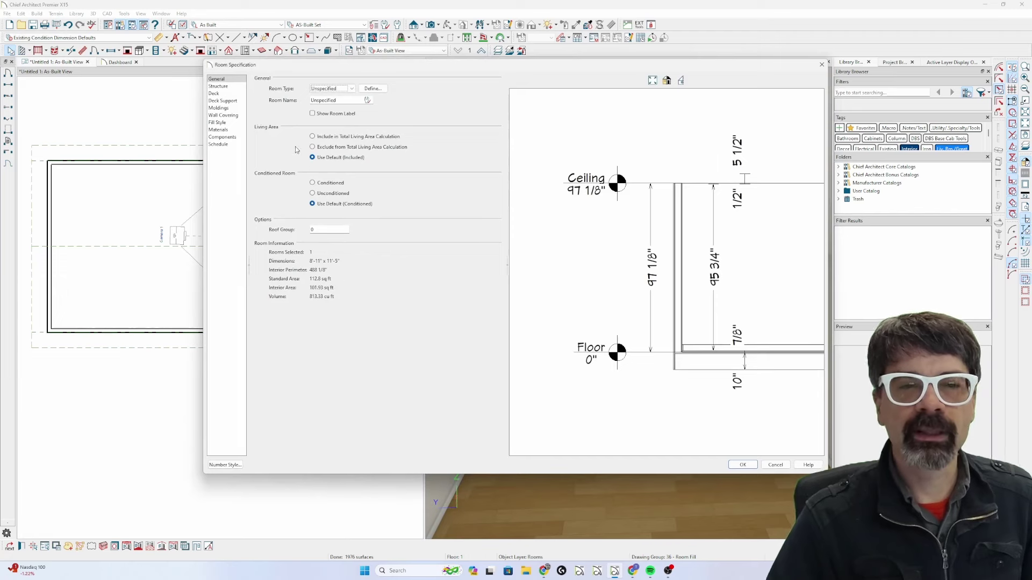
left_click(225, 87)
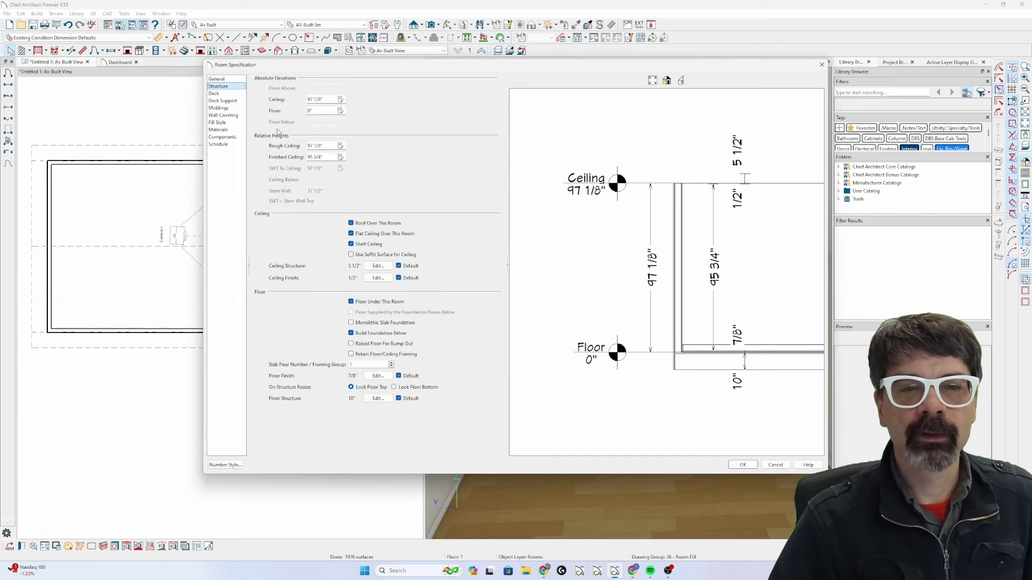
left_click(355, 234)
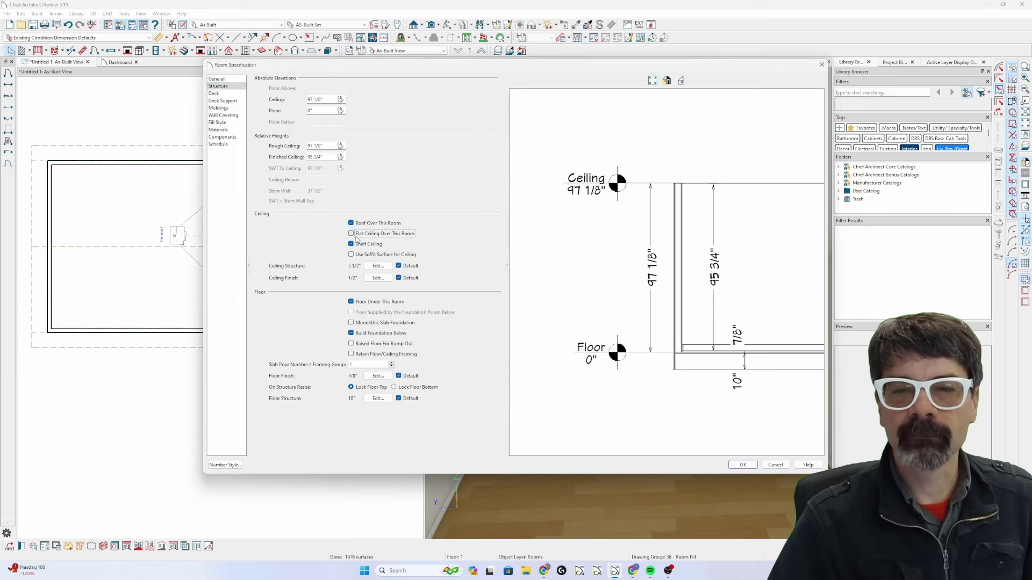
key("Return")
Step: Add the 1x8 Trim profile from the library as the wall cap of the two corner-room walls in the camera view
left_click(666, 260)
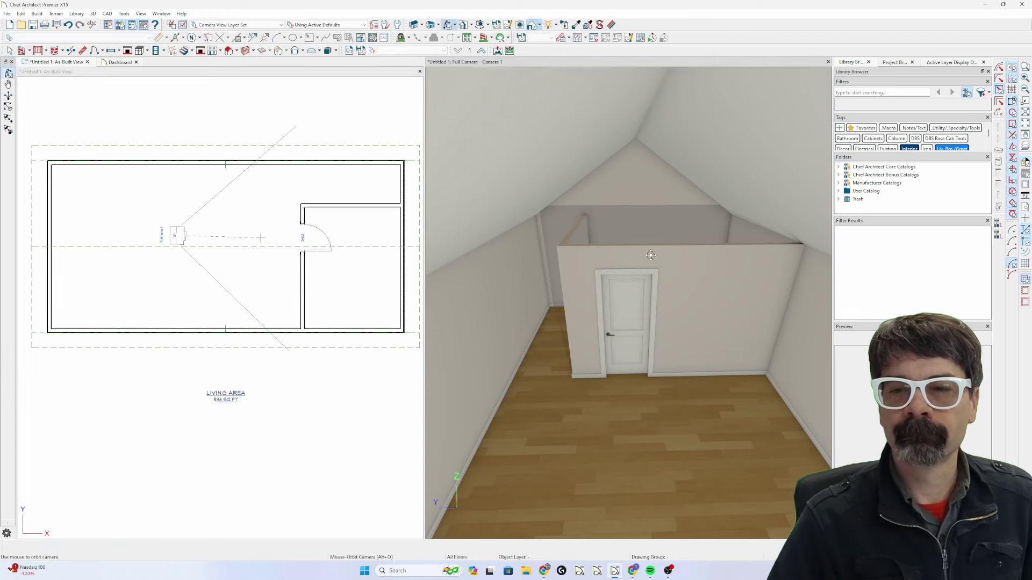
left_click(583, 238)
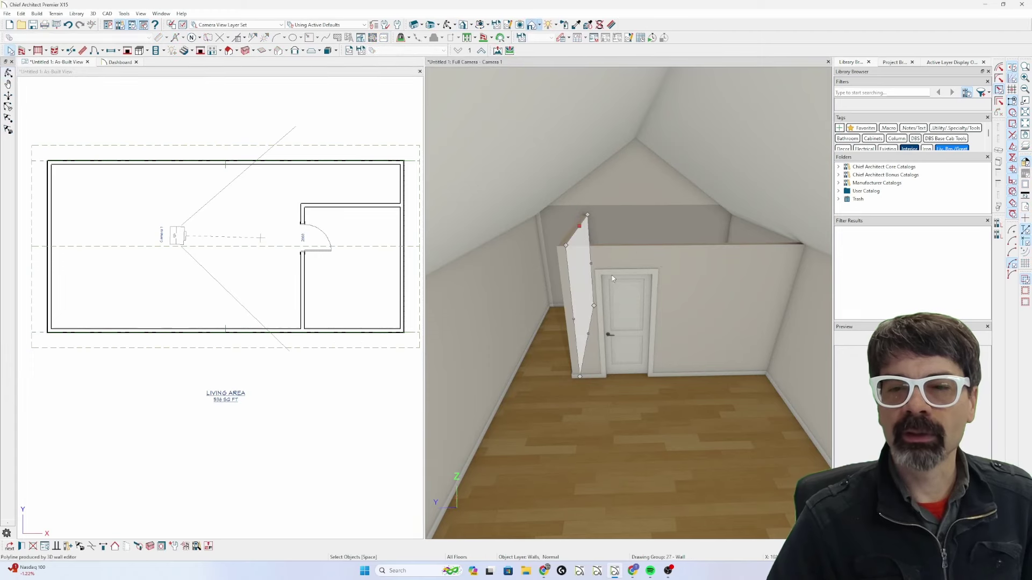
left_click(656, 258, "shift")
key("ctrl+e")
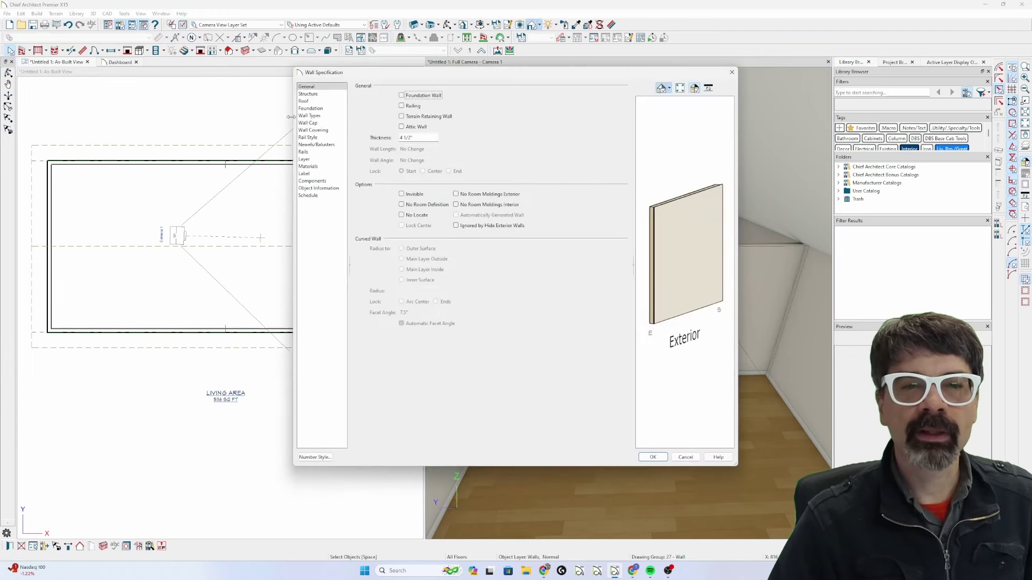
left_click(308, 122)
left_click(610, 96)
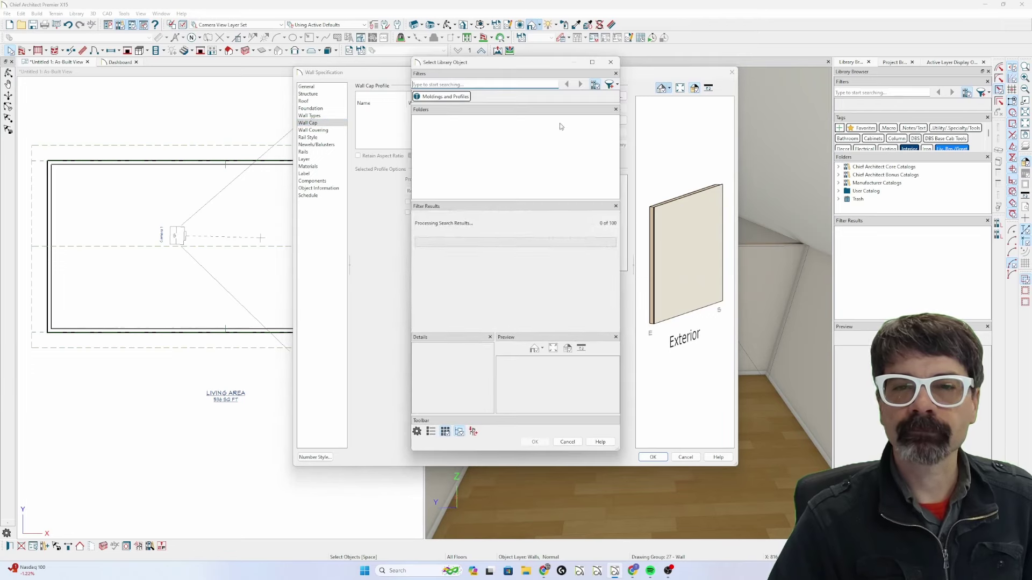
left_click(567, 260)
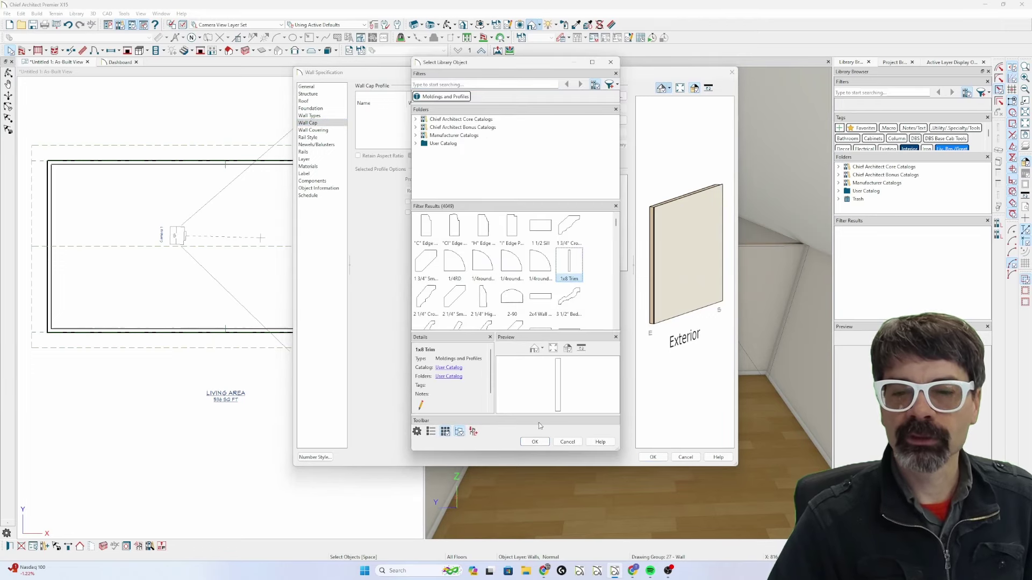
left_click(534, 441)
Step: Turn off Full Wall Width for the 1x8 Trim wall cap and size it 6" wide by 3/4" high
left_click(411, 155)
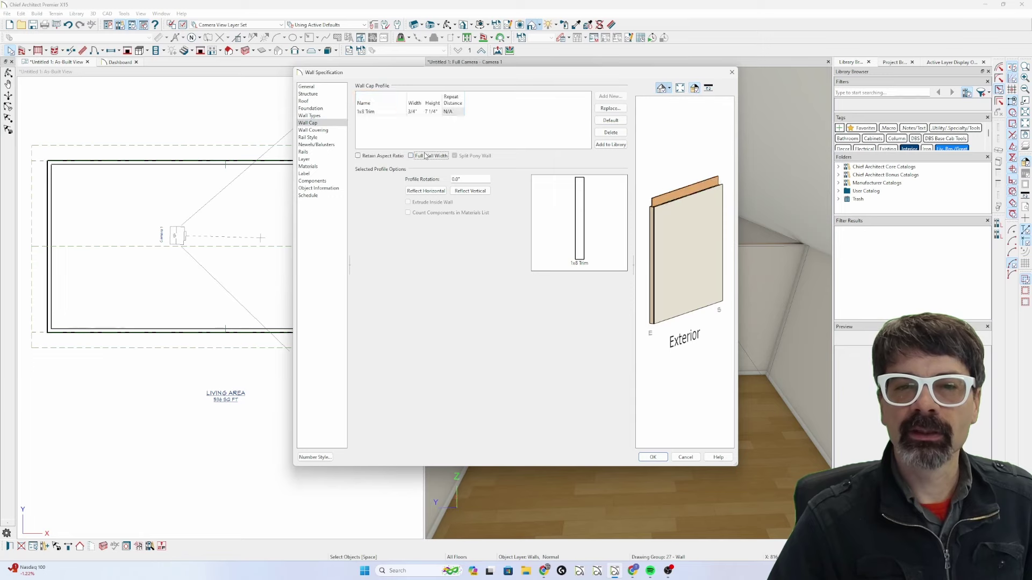
double_click(416, 112)
type("6")
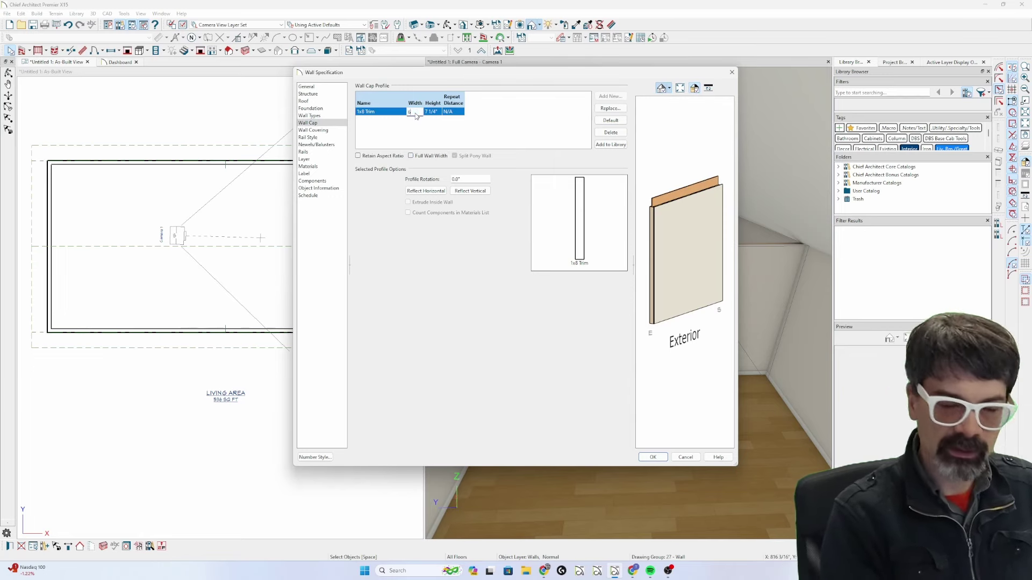
key("Tab")
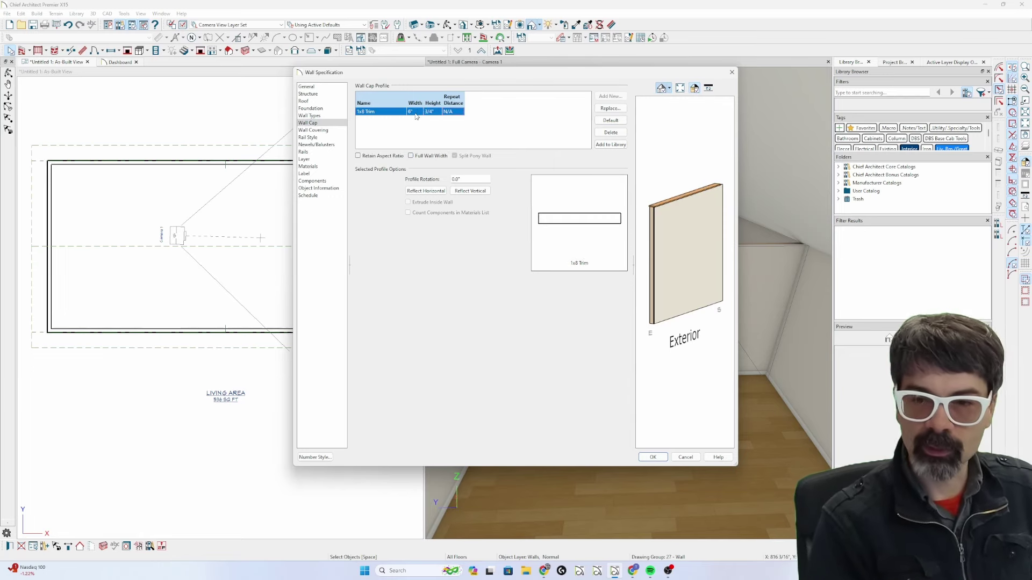
key("Return")
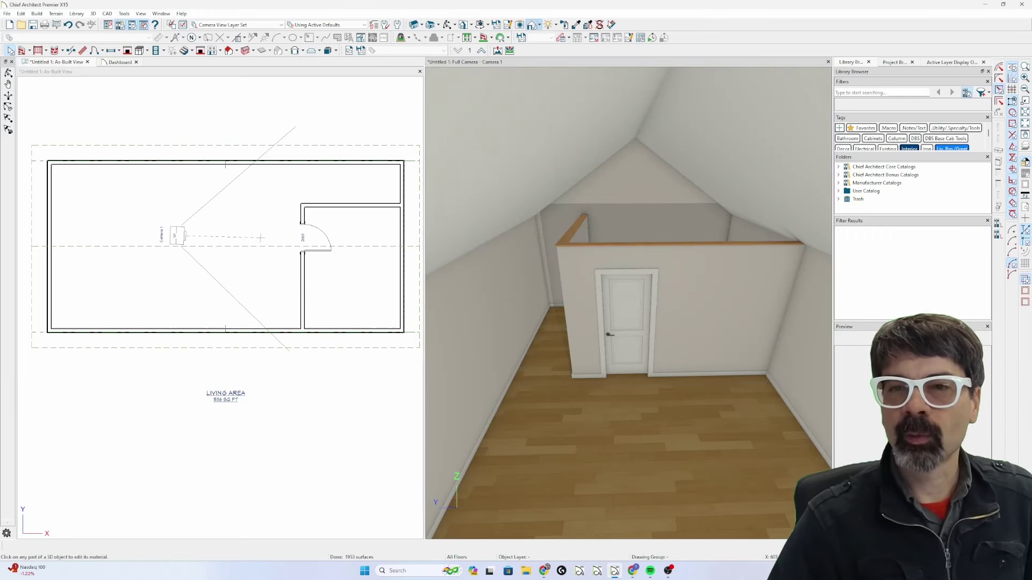
Step: Sample the Color - Bone material from the door casing and apply it to the wall caps in the camera view
left_click(576, 25)
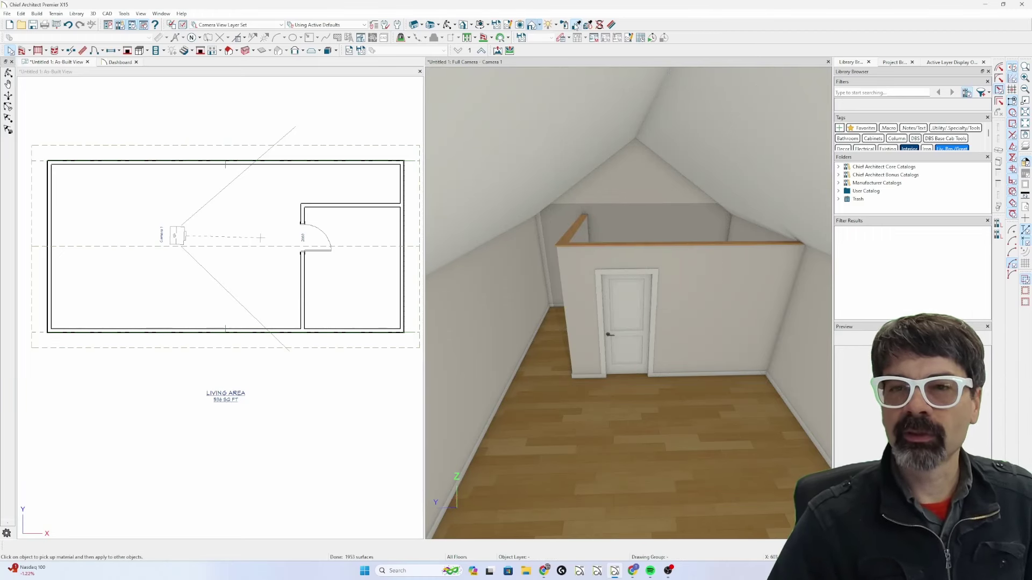
left_click(657, 276)
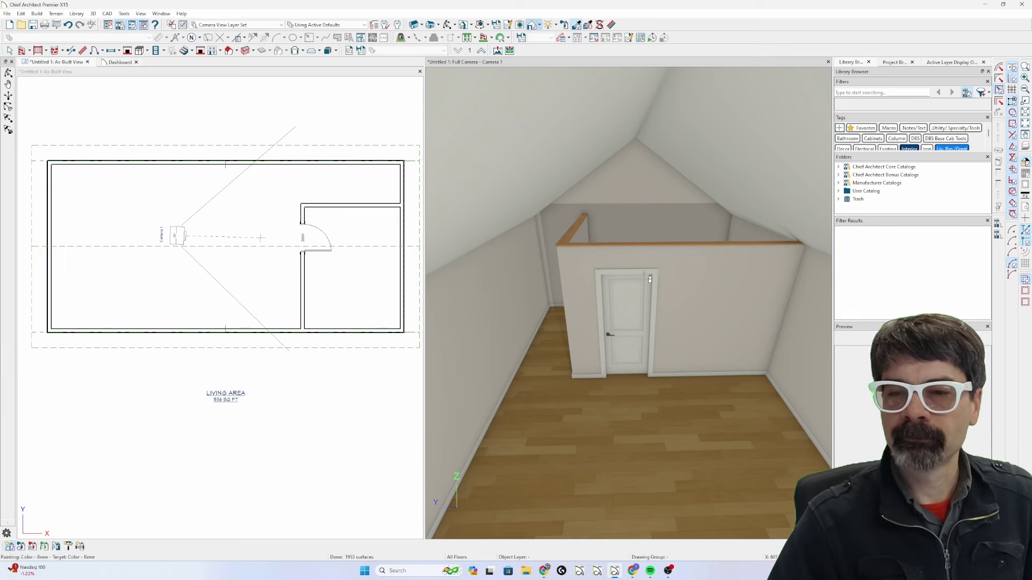
left_click(576, 235)
left_click(591, 249)
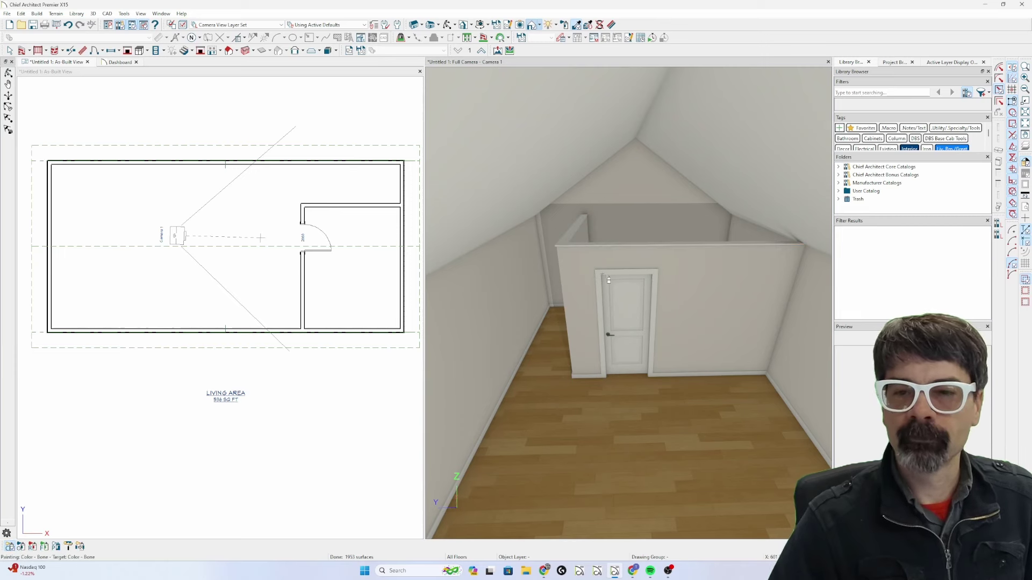
key("Escape")
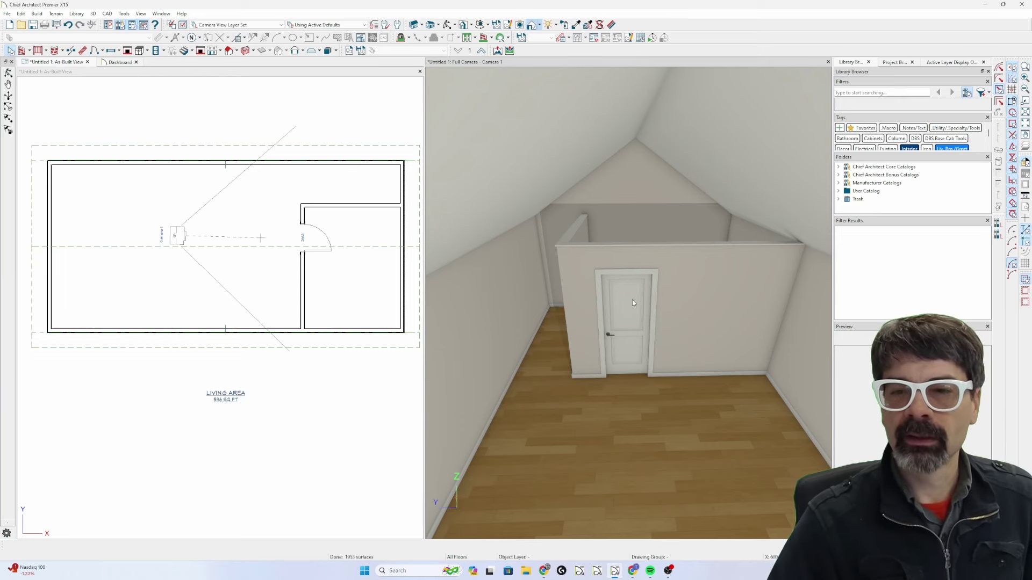
Step: Turn Flat Ceiling Over This Room on and off again for the corner room, keeping Shelf Ceiling on
left_click(352, 278)
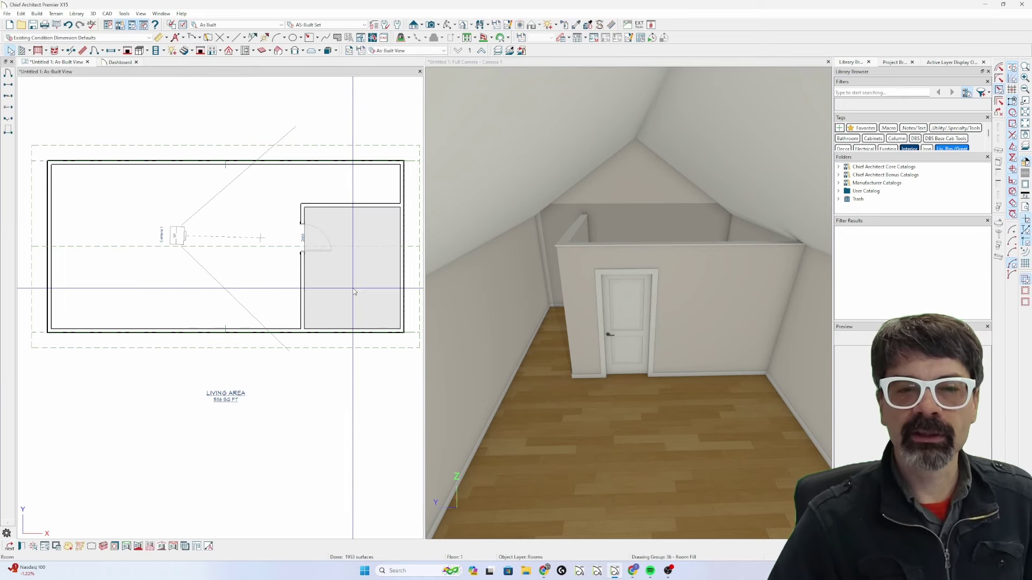
double_click(333, 261)
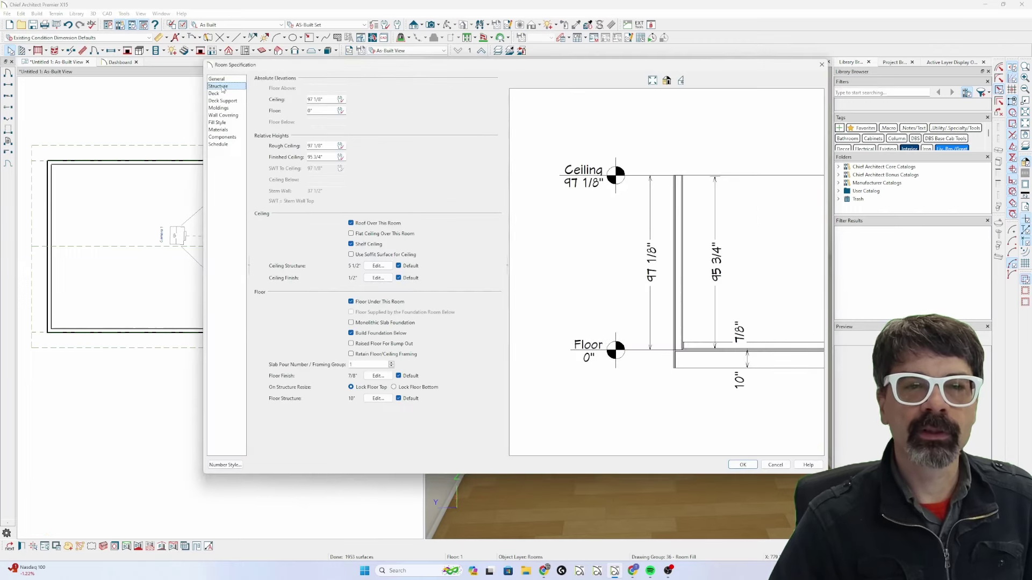
left_click(358, 245)
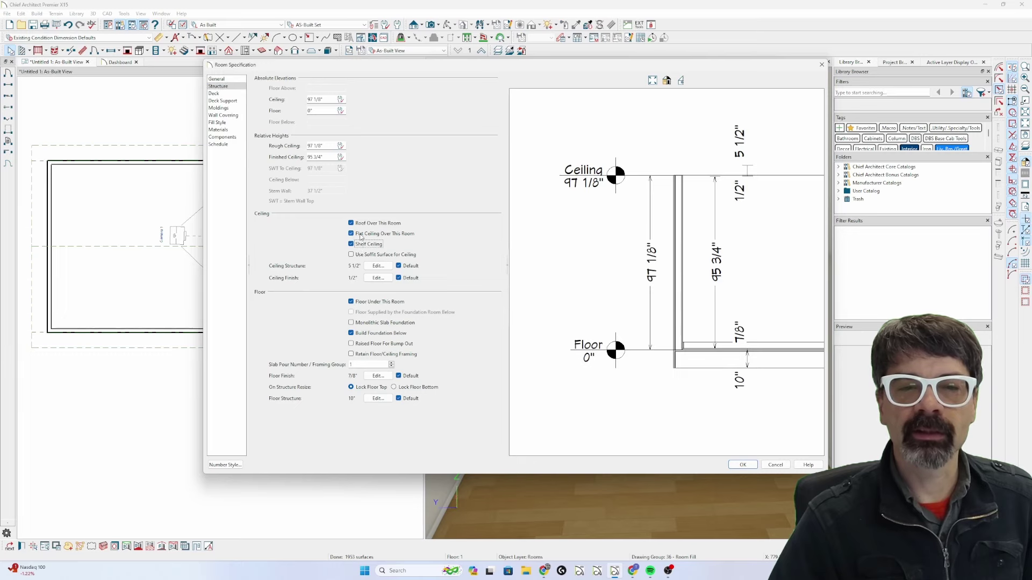
left_click(360, 235)
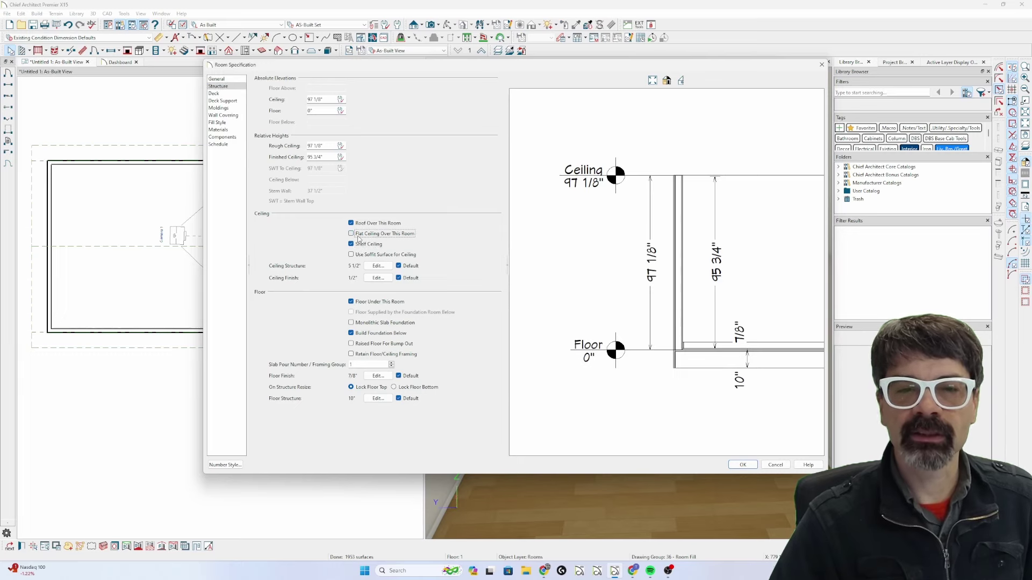
key("Return")
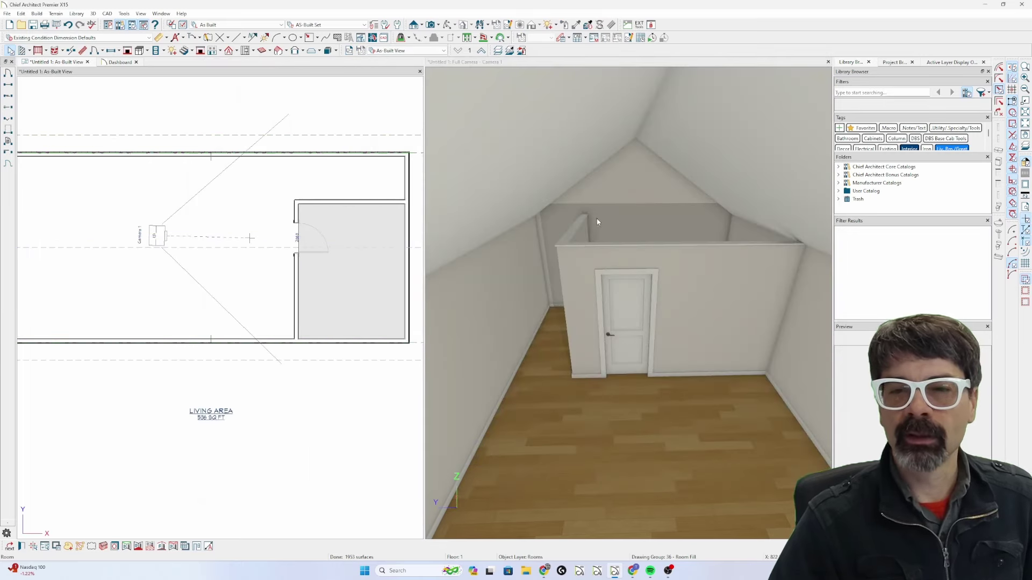
Step: Set the corner room's absolute ceiling elevation to 72" in its structure settings
double_click(368, 247)
left_click(218, 86)
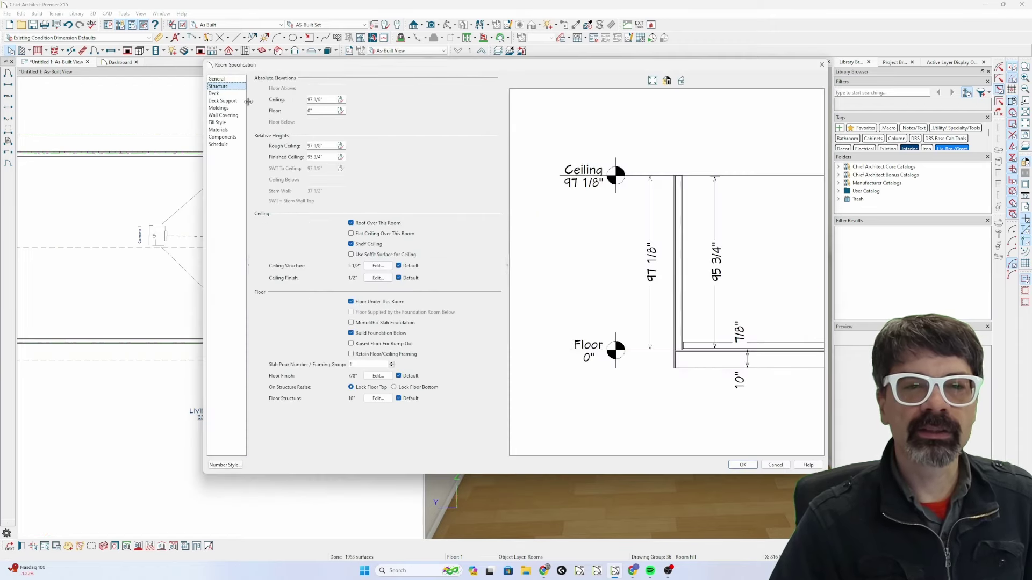
left_click(310, 99)
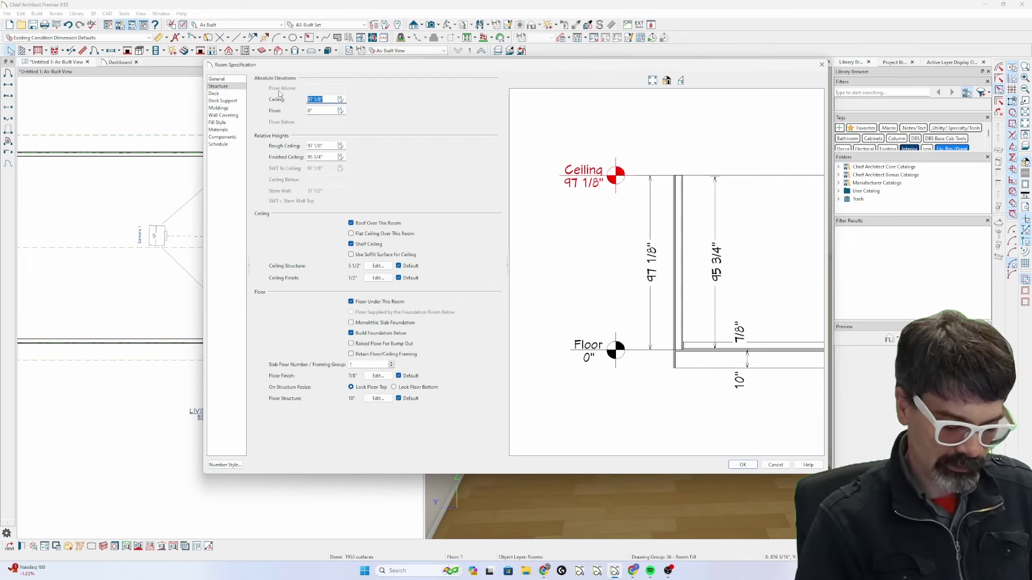
type("72")
key("Return")
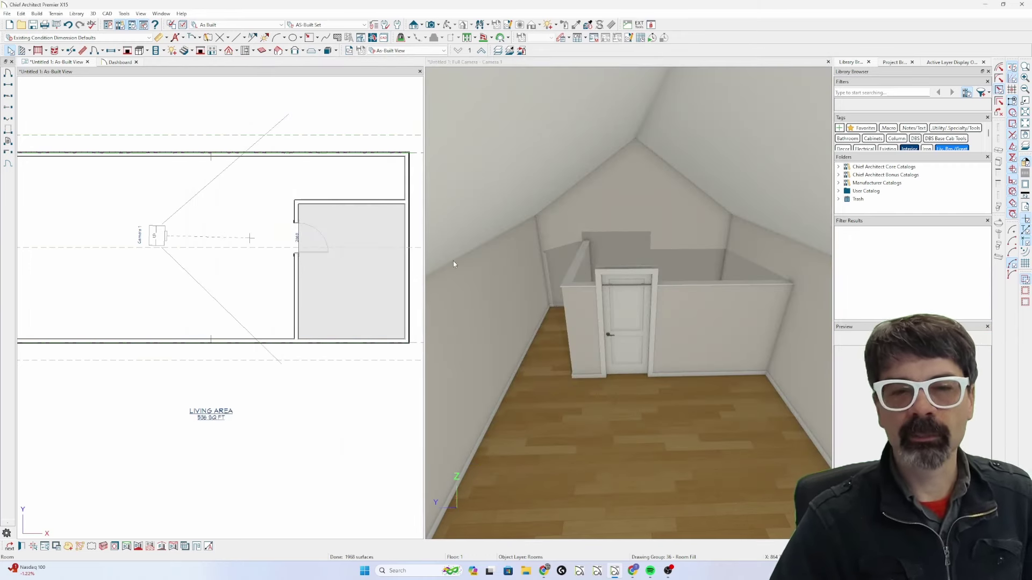
Step: Raise the corner room's absolute ceiling elevation to 84"
double_click(329, 228)
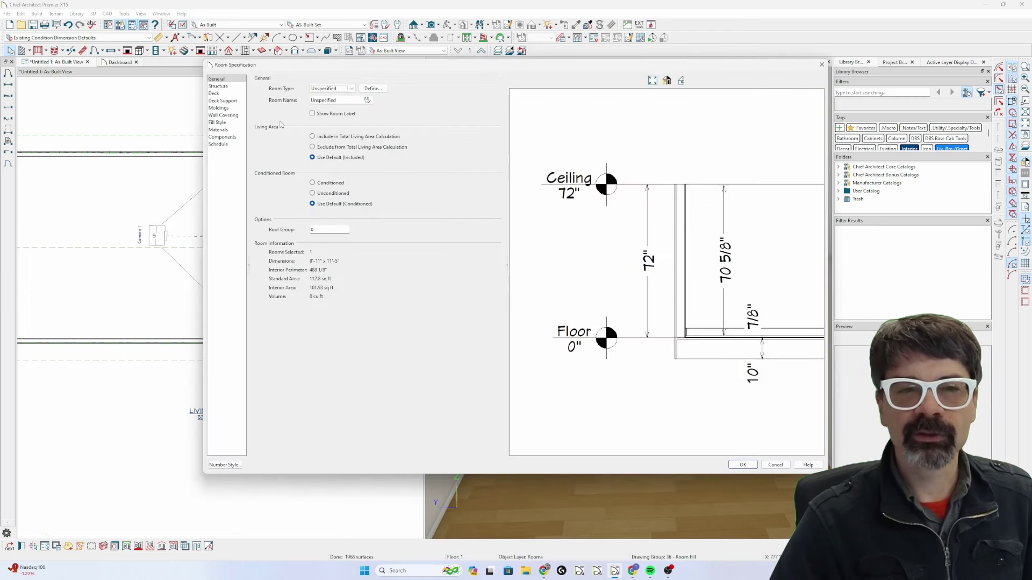
left_click(218, 86)
left_click(277, 97)
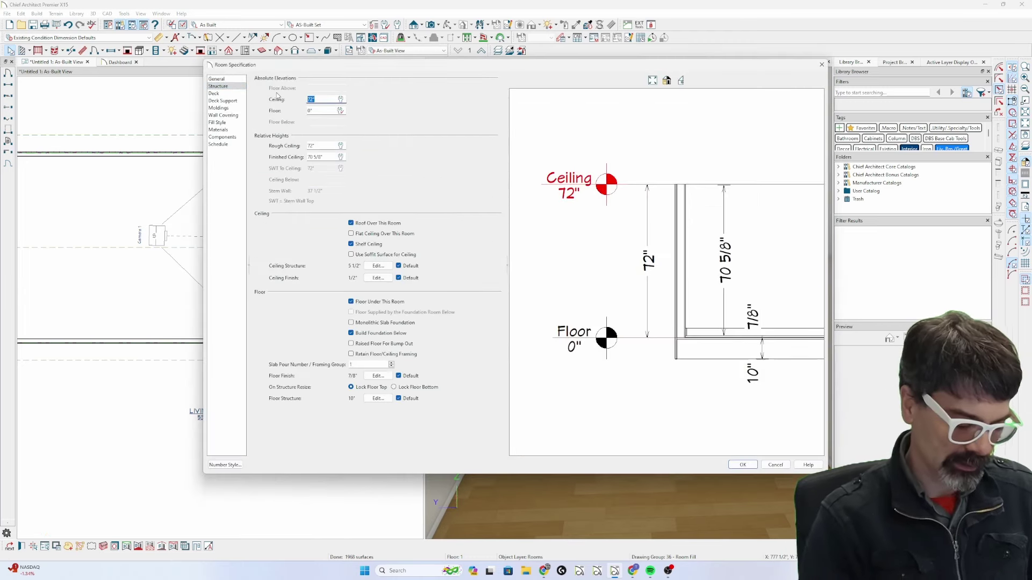
key("Return")
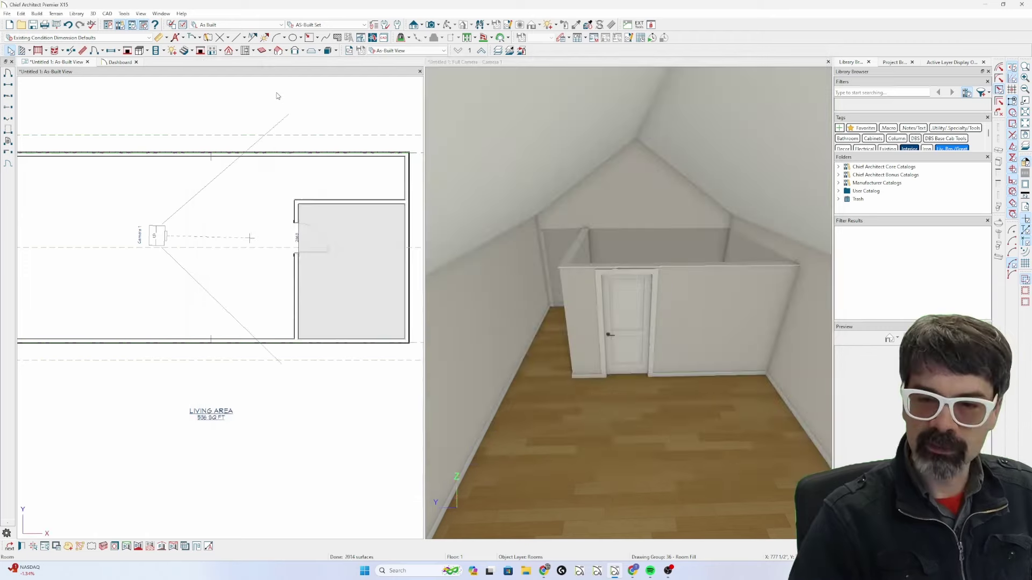
Step: Change the corner room's absolute ceiling elevation to 3/4"
double_click(274, 184)
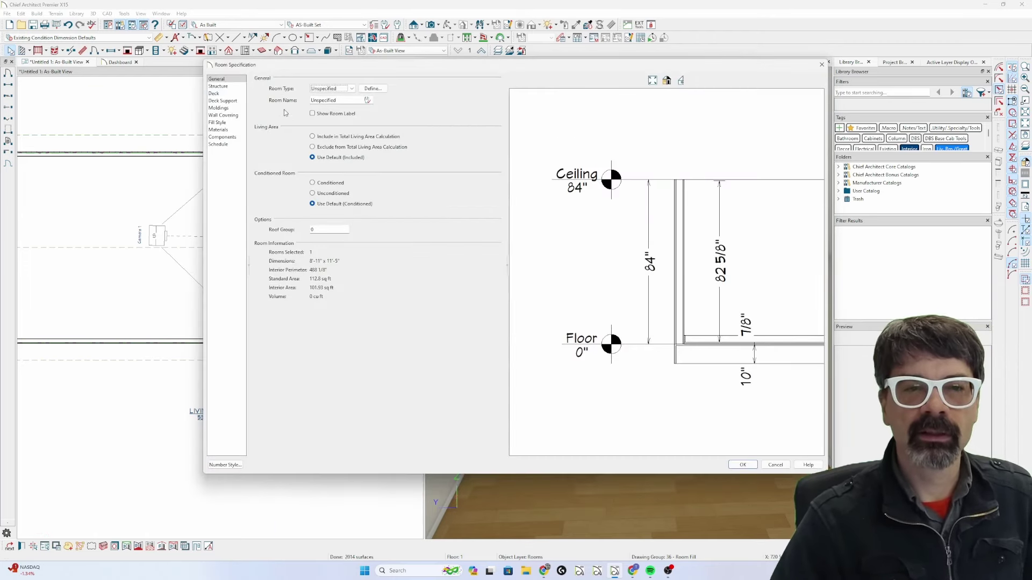
left_click(218, 86)
left_click(293, 101)
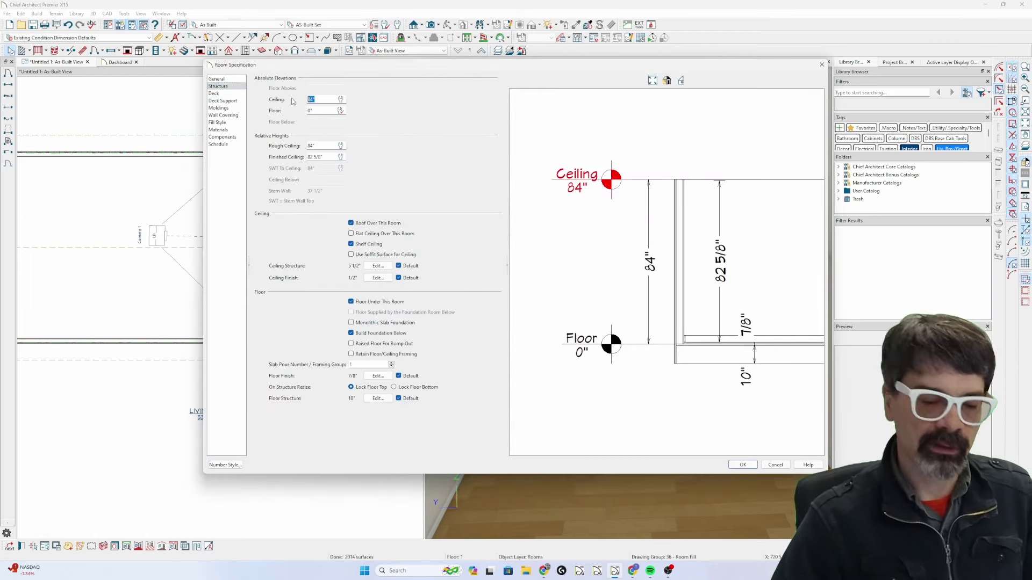
key("Return")
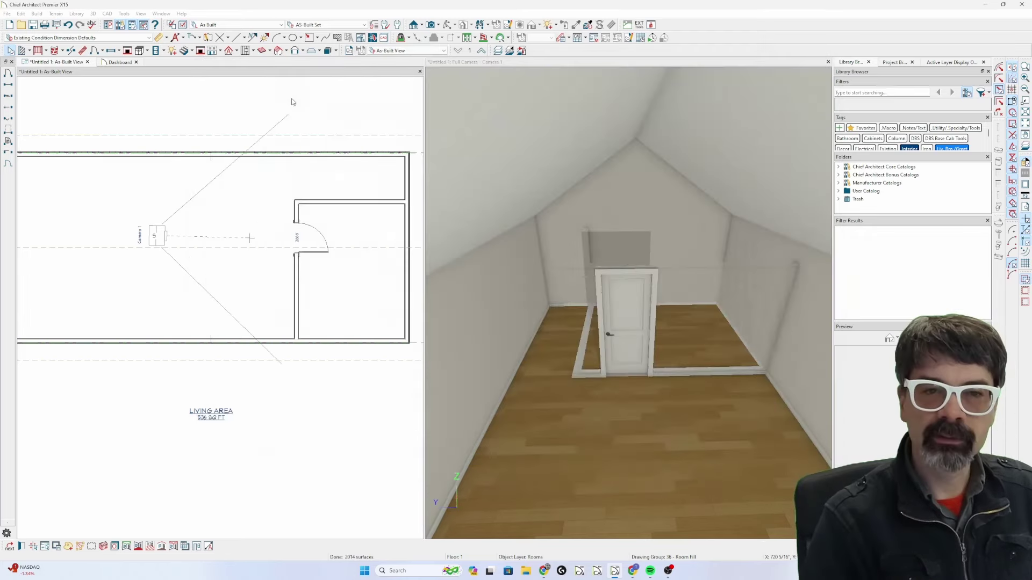
Step: Raise the corner room's absolute ceiling elevation so its partial-height walls extend above the door casing
double_click(293, 102)
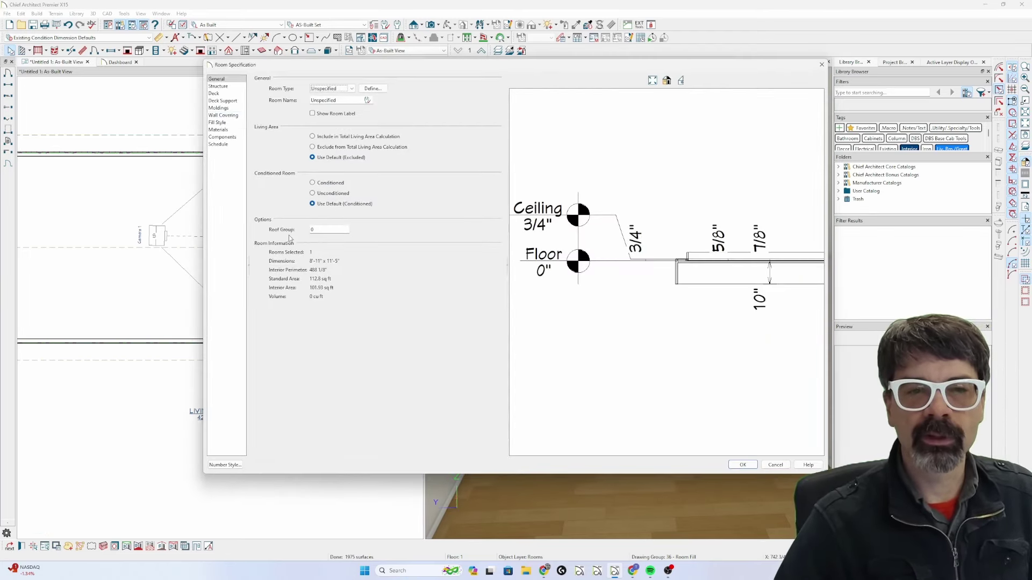
left_click(288, 99)
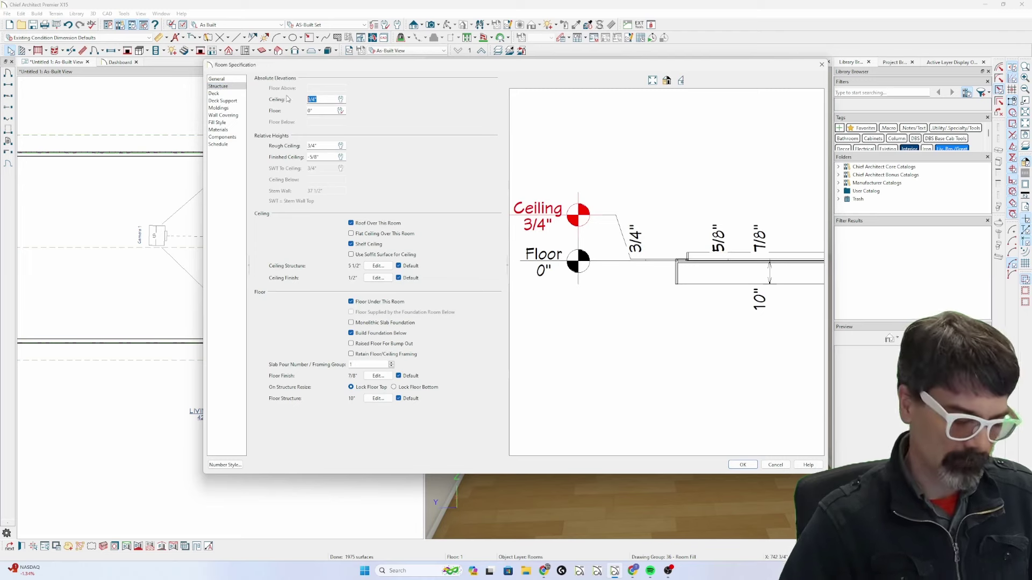
key("Return")
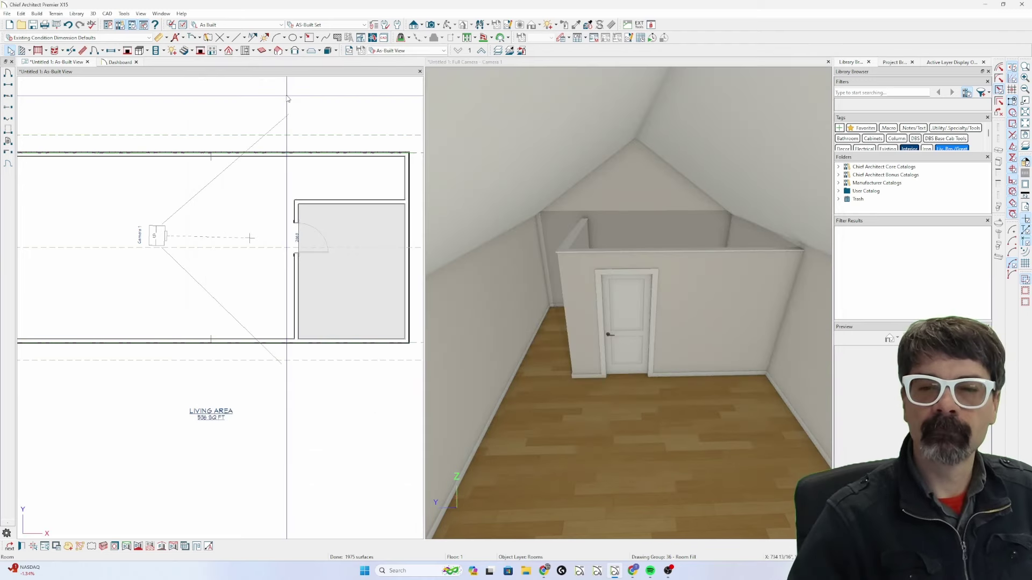